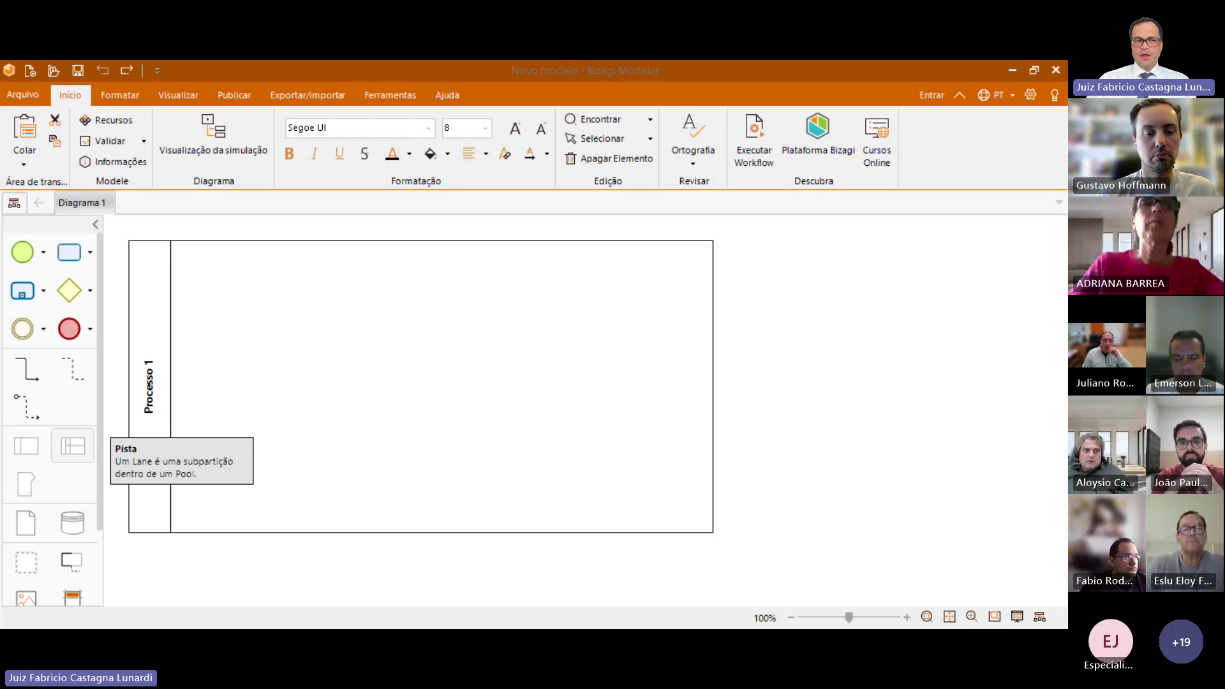
# Step: Rename the process pool as "Ação Cível Comum"
pyautogui.moveTo(72, 445); pyautogui.dragTo(224, 585)
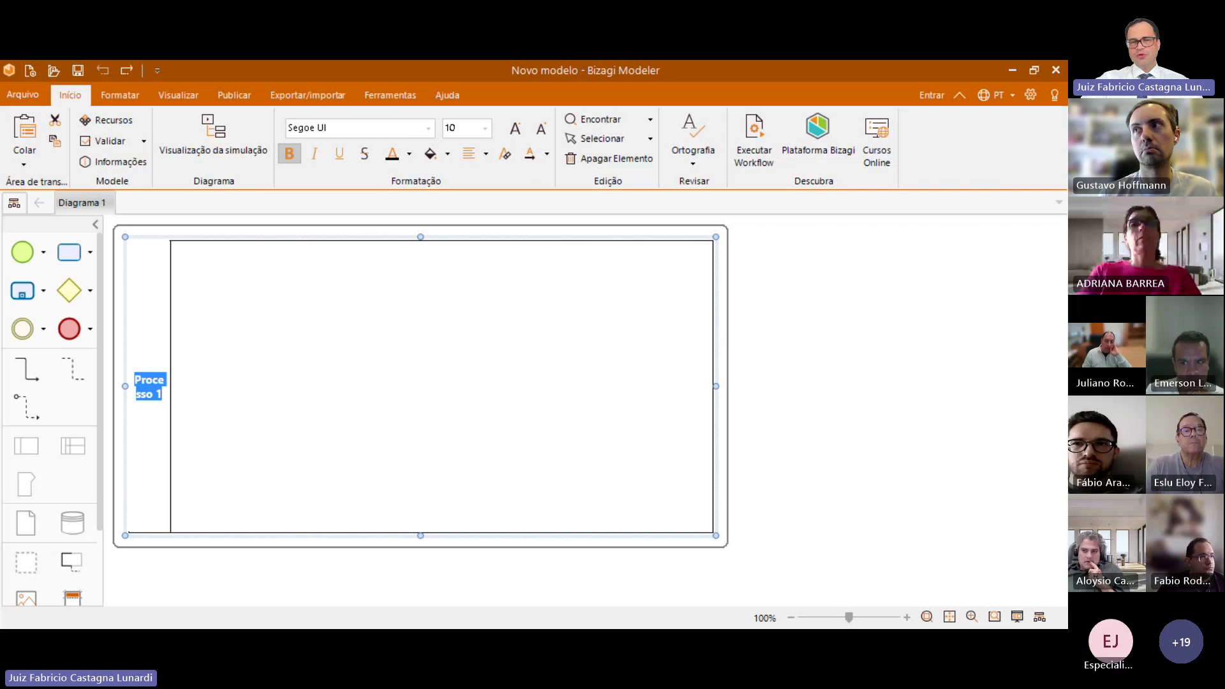
pyautogui.write('Apaçã')
pyautogui.press('BackSpace')
pyautogui.press('BackSpace')
pyautogui.press('BackSpace')
pyautogui.press('BackSpace')
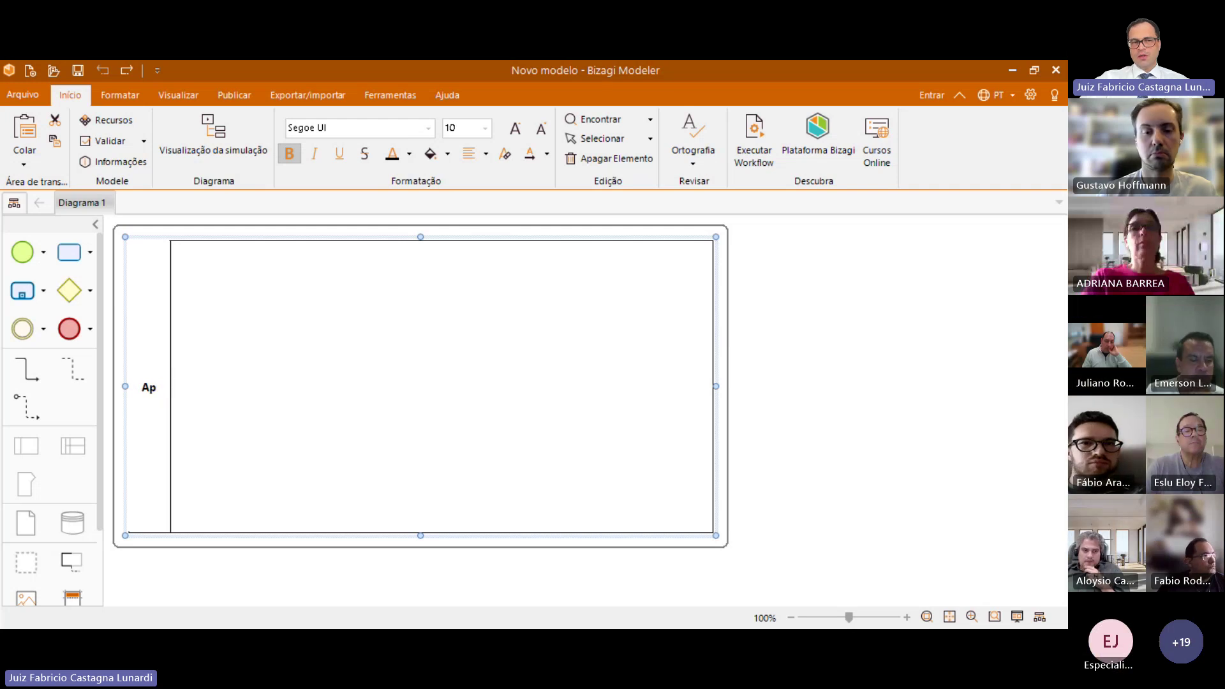
pyautogui.write('lão=')
pyautogui.press('BackSpace')
pyautogui.press('BackSpace')
pyautogui.press('BackSpace')
pyautogui.press('BackSpace')
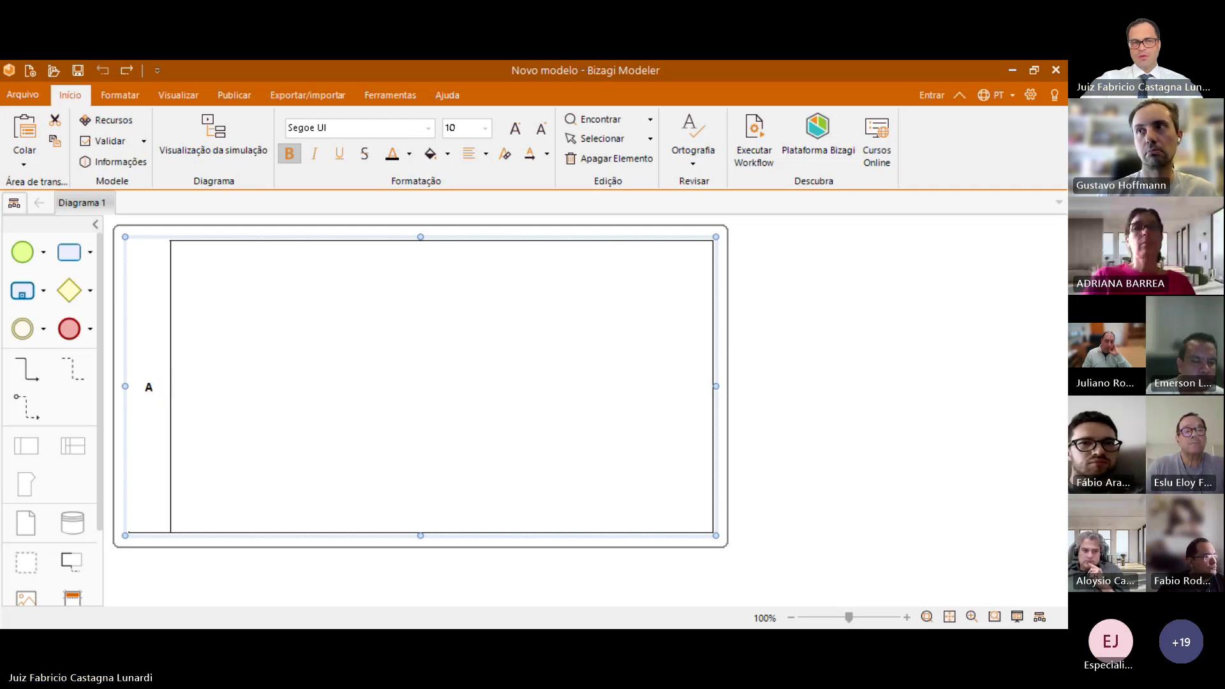
pyautogui.write('ção Cível Comum')
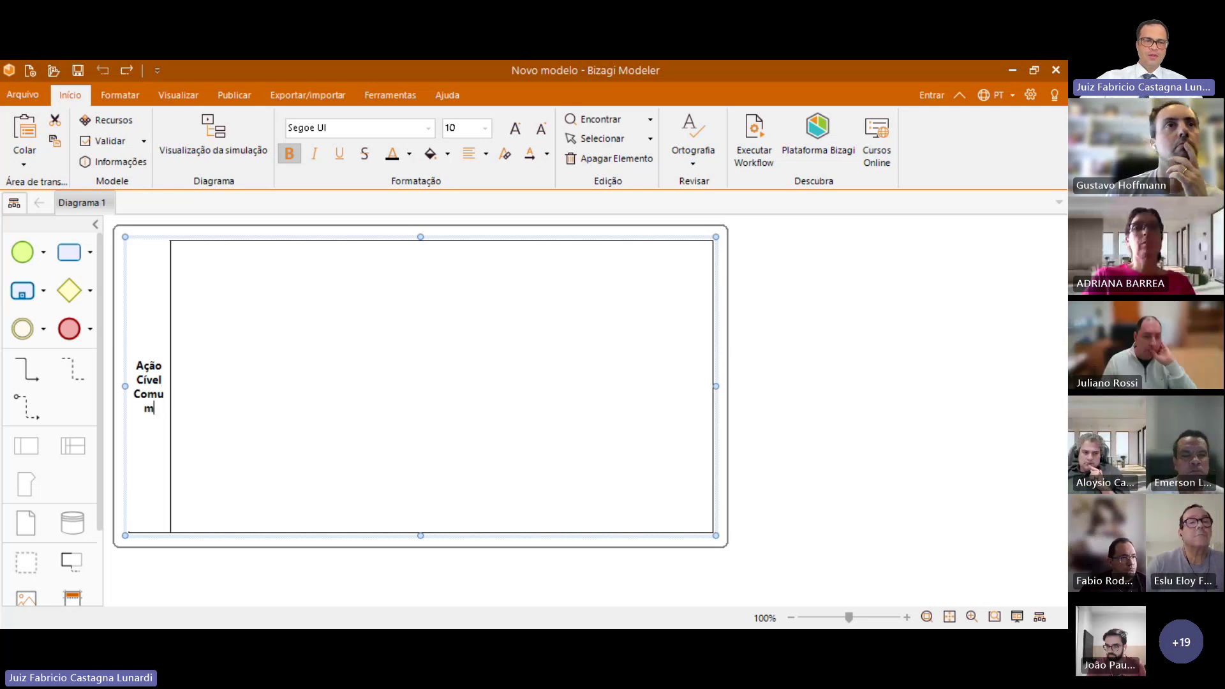
pyautogui.press('Return')
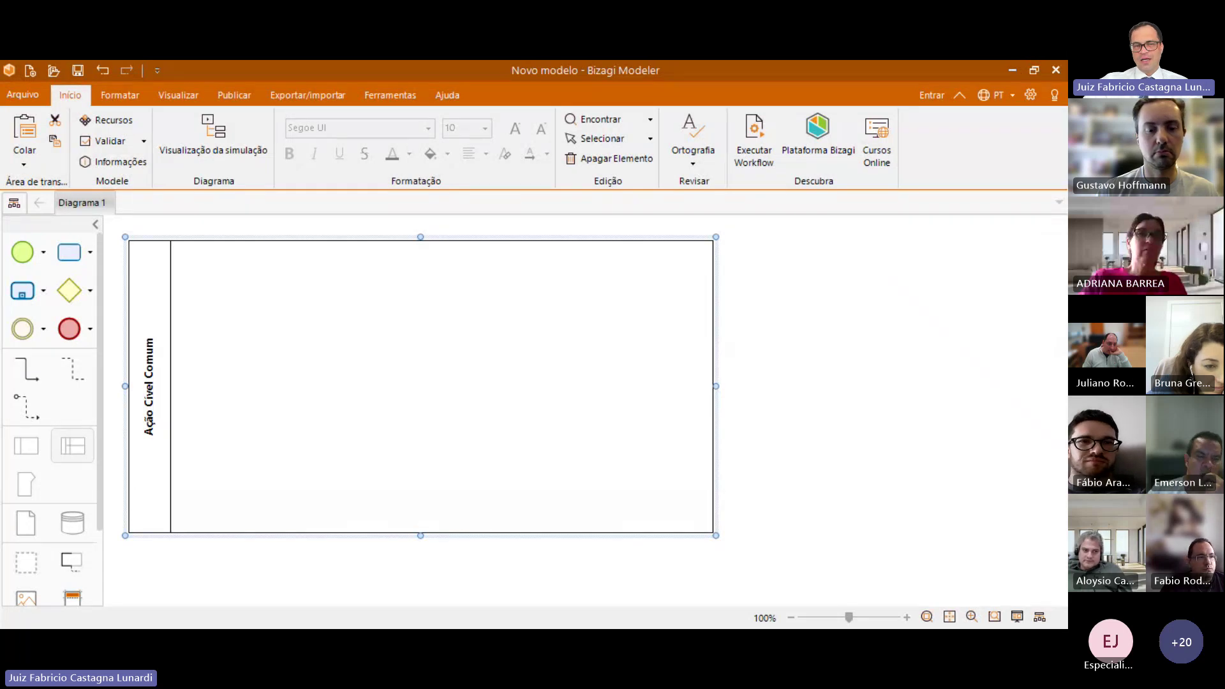
# Step: Divide the Ação Cível Comum pool into three stacked lanes
pyautogui.moveTo(72, 445); pyautogui.dragTo(396, 408)
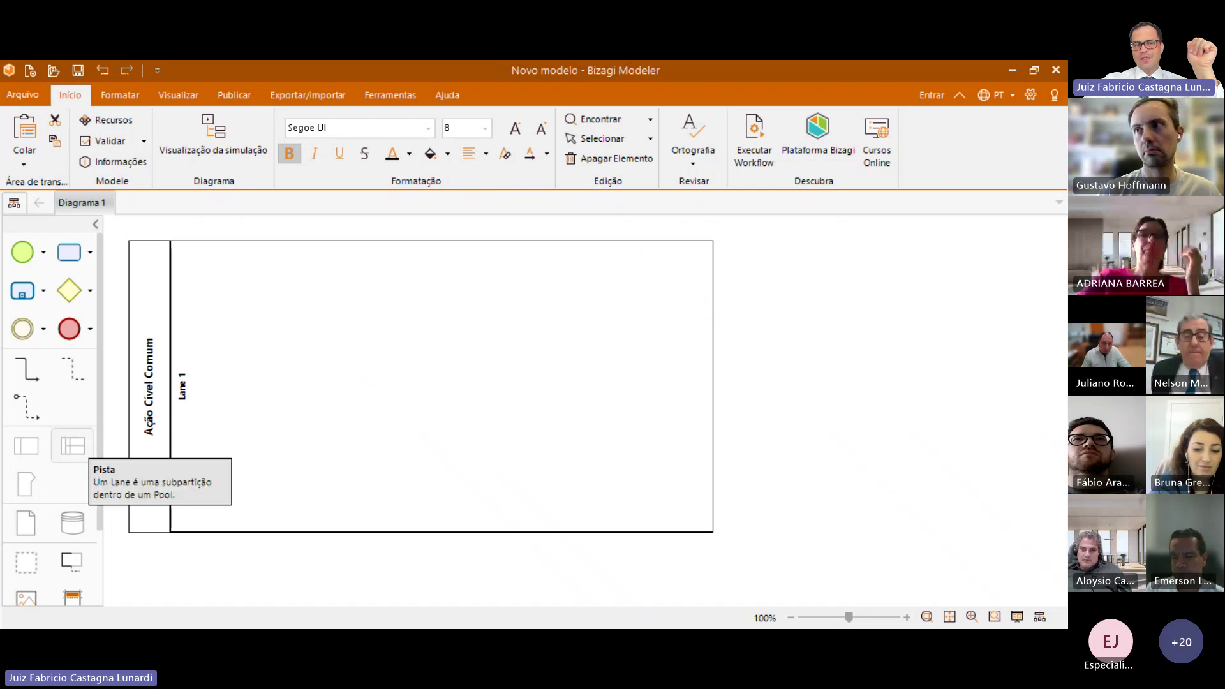
pyautogui.moveTo(73, 445); pyautogui.dragTo(440, 567)
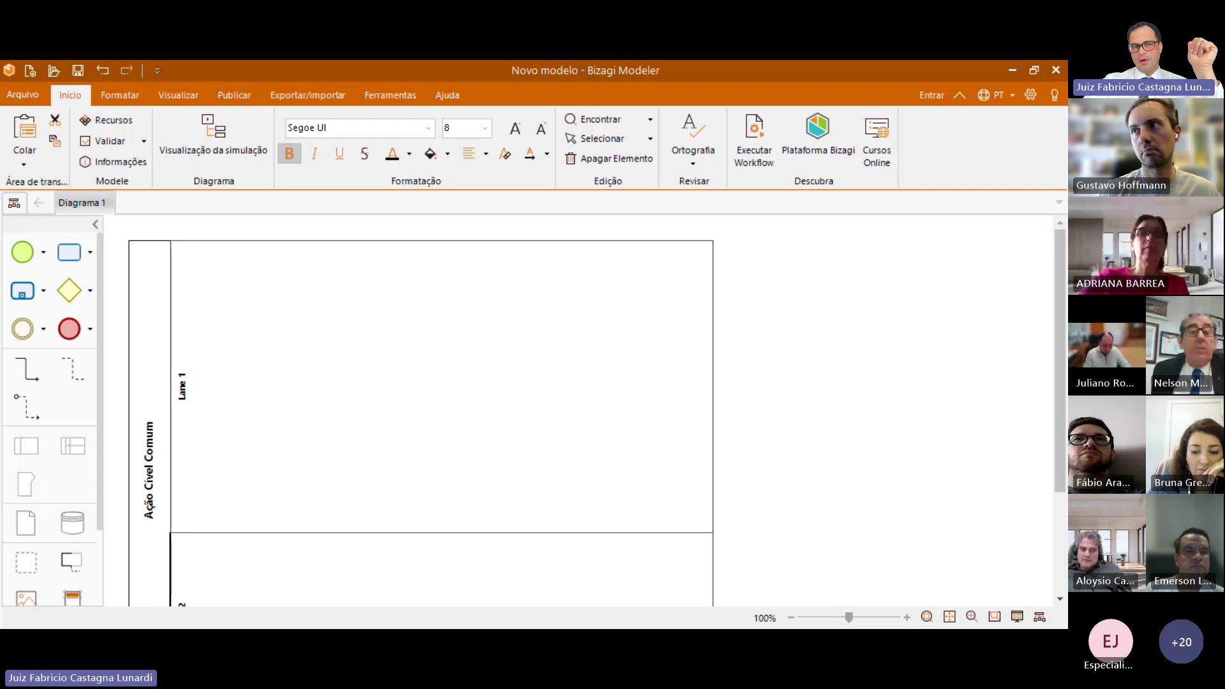
pyautogui.scroll(-3, 383, 561)
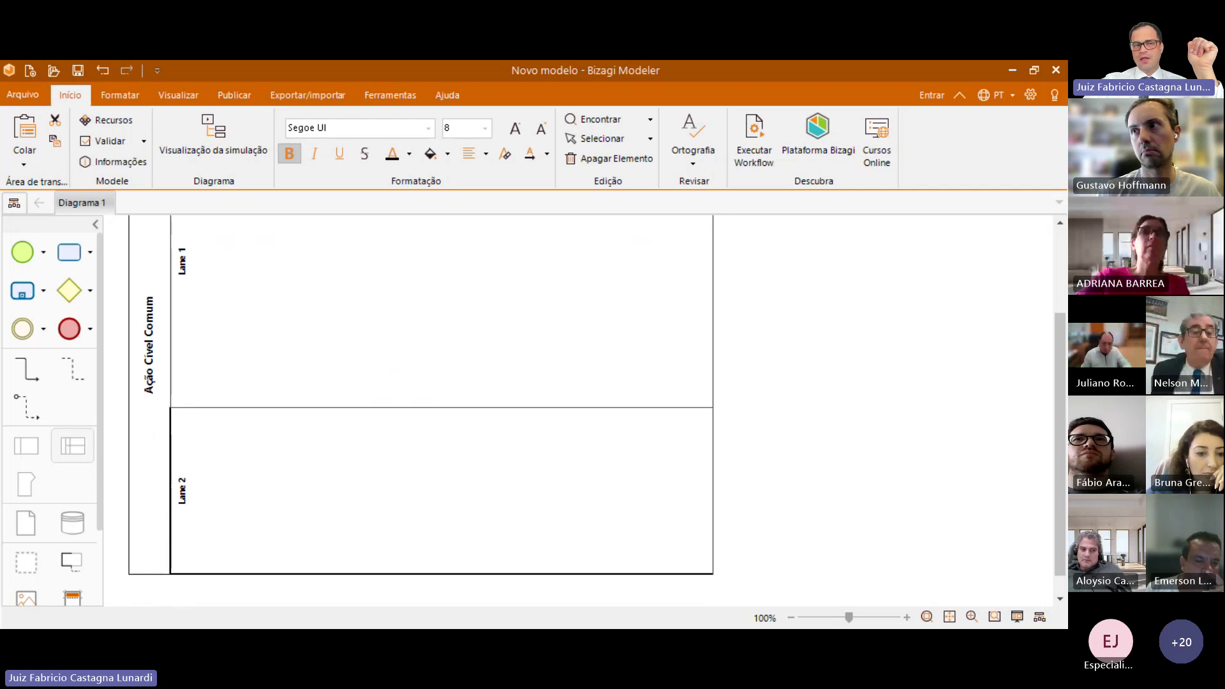
pyautogui.click(441, 491)
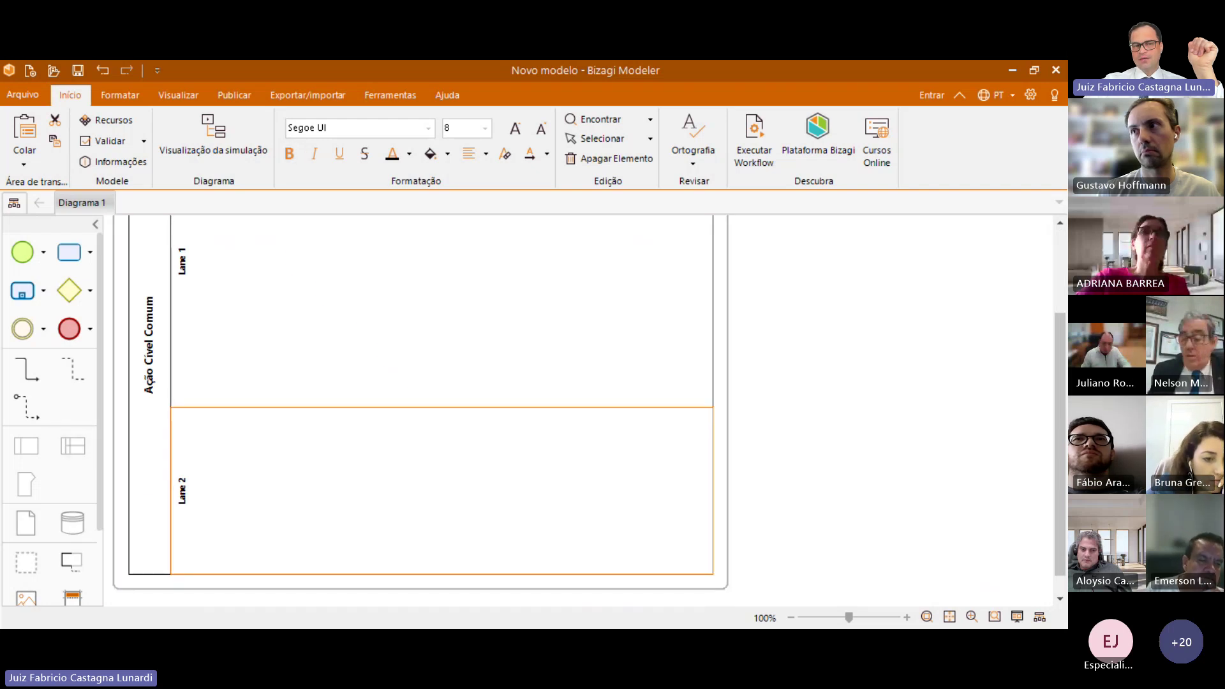
pyautogui.hotkey('ctrl', 'v')
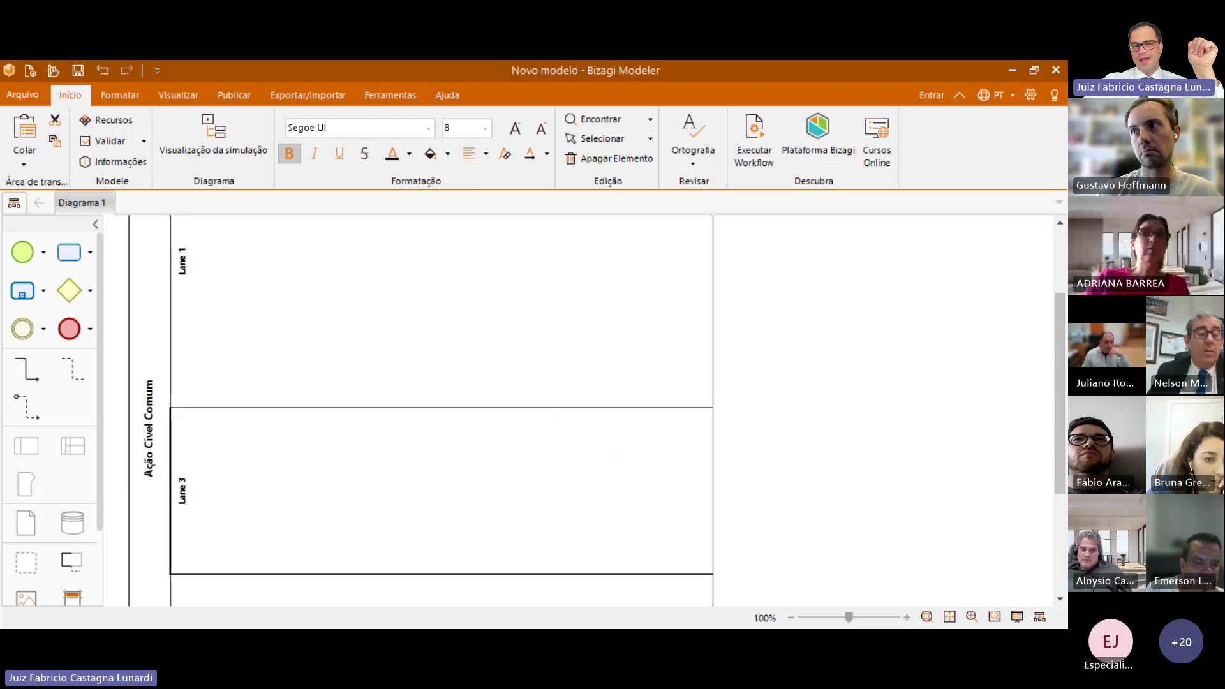
# Step: Rename the lowest lane of the pool as "Externo"
pyautogui.scroll(-5, 440, 409)
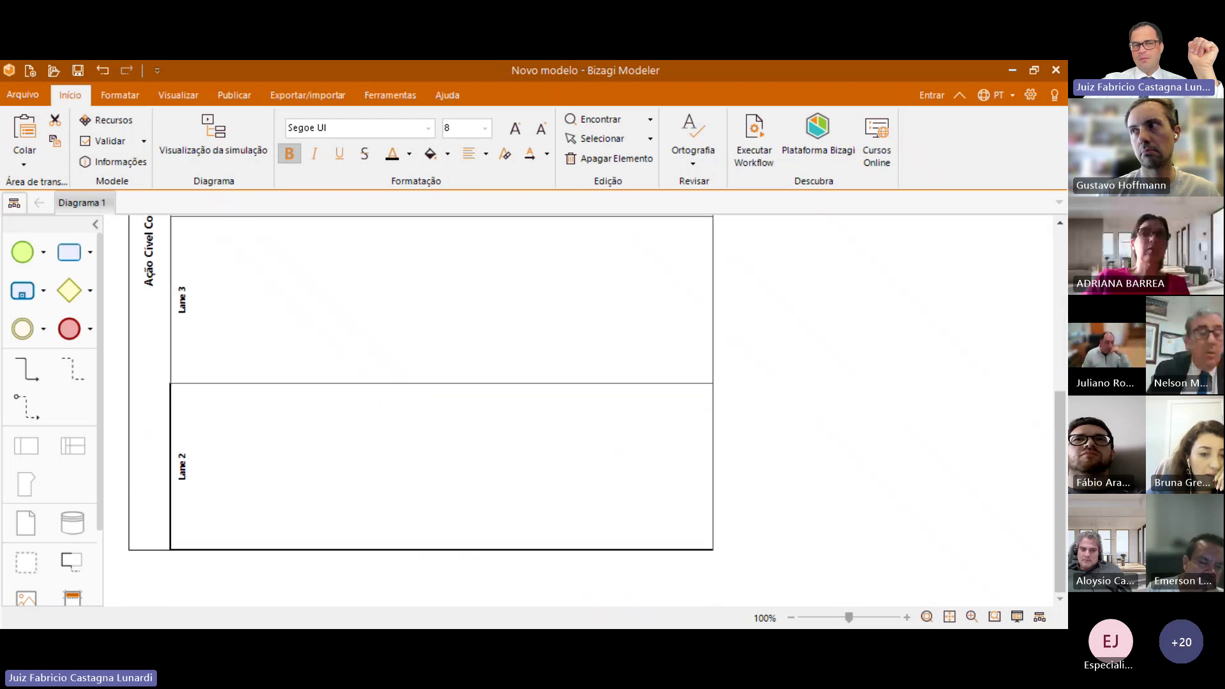
pyautogui.doubleClick(182, 465)
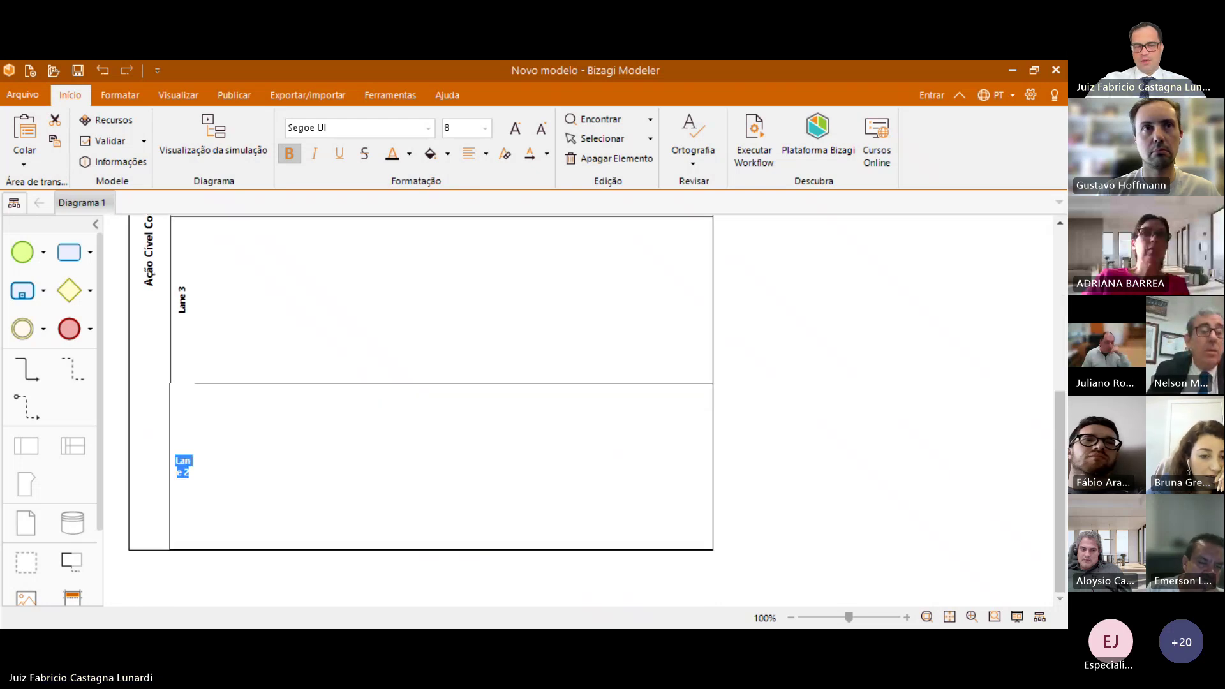
pyautogui.write('Exter')
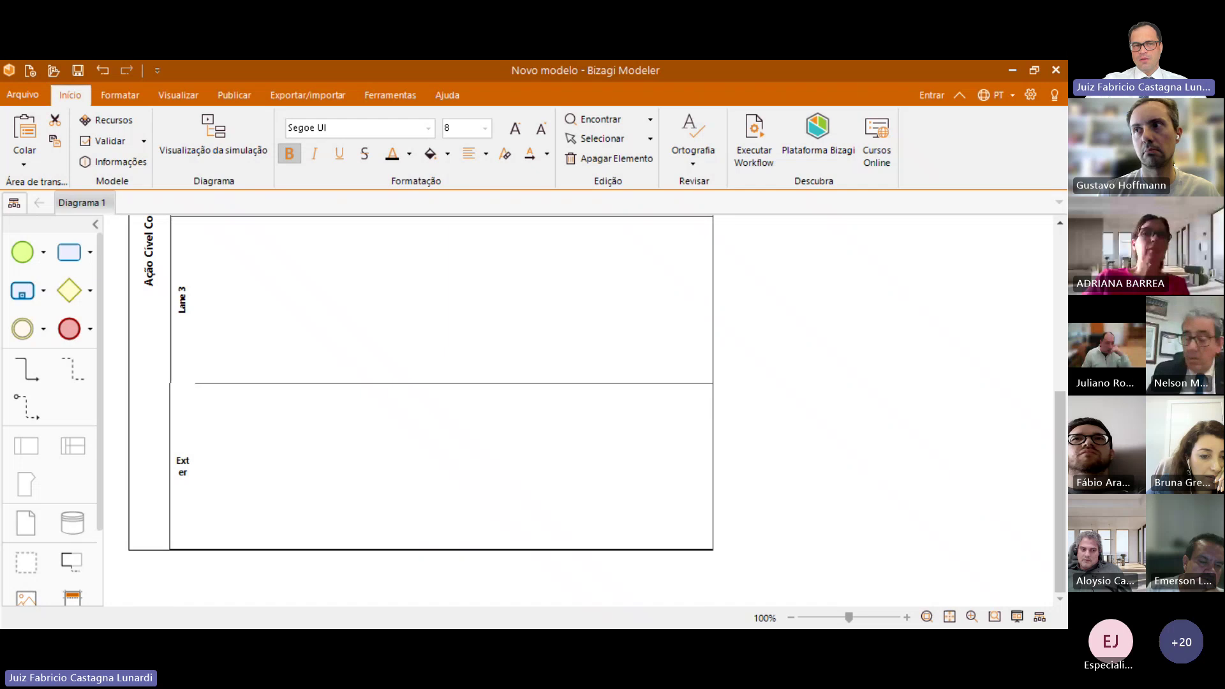
pyautogui.write('no')
pyautogui.click(404, 492)
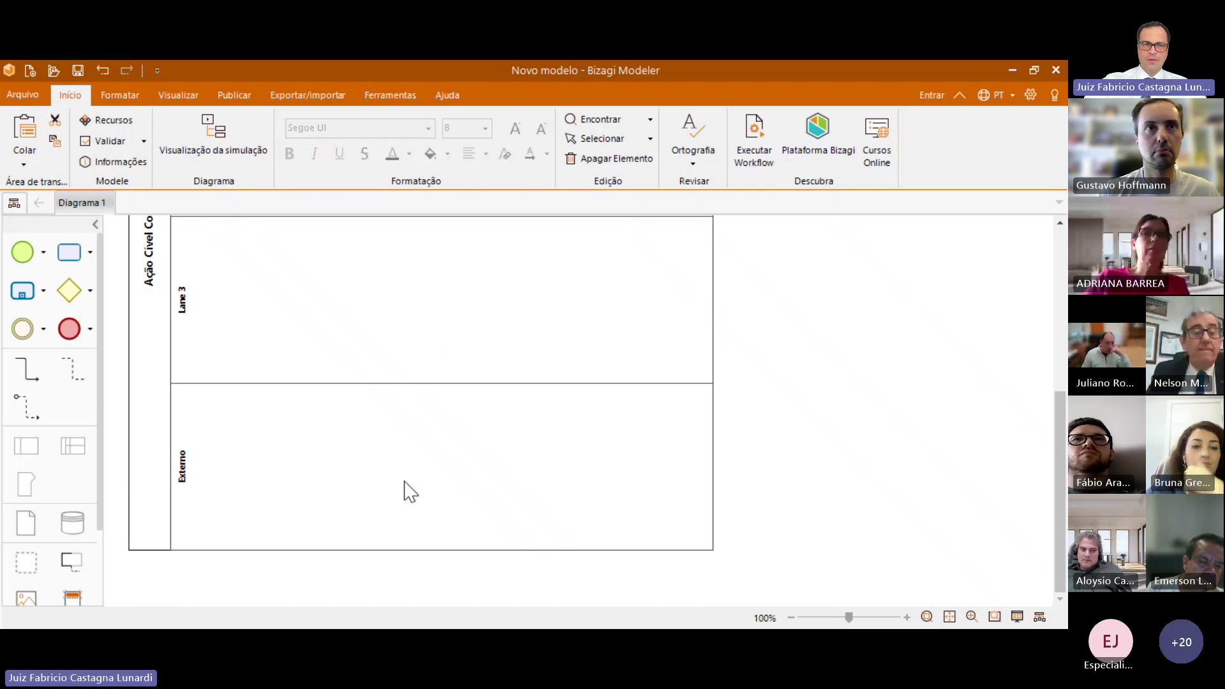
# Step: Rename the middle lane, directly above Externo, as "Cartório"
pyautogui.press('F2')
pyautogui.write('C')
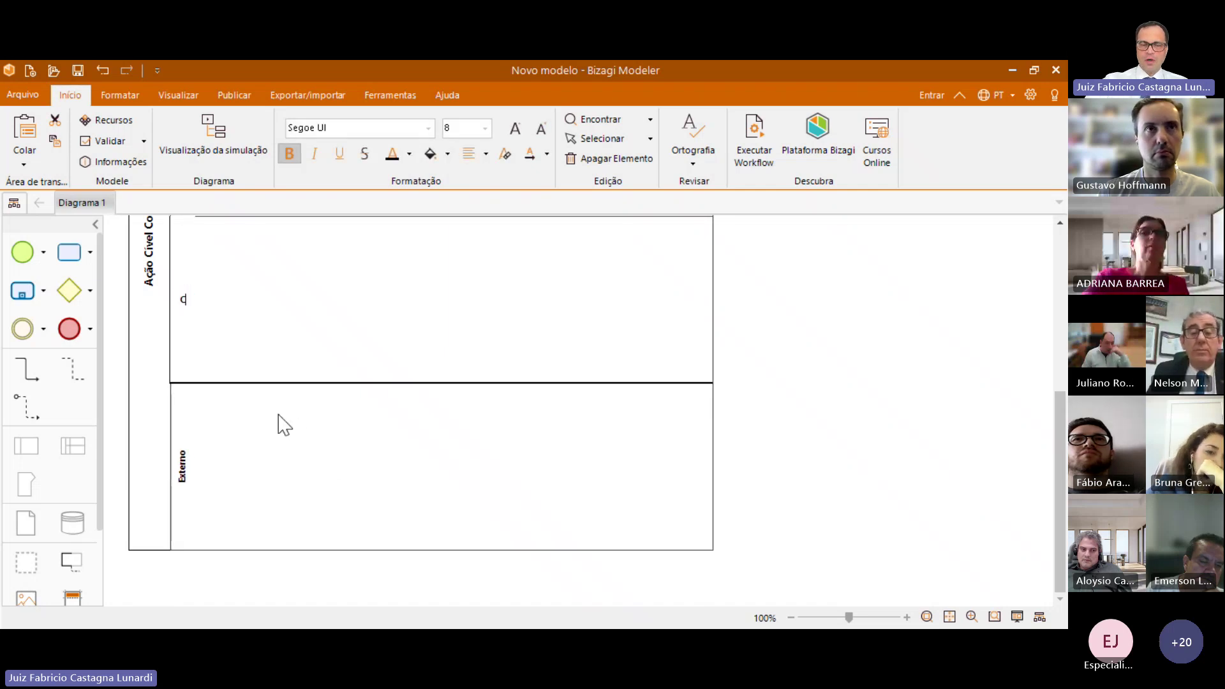
pyautogui.write('artório')
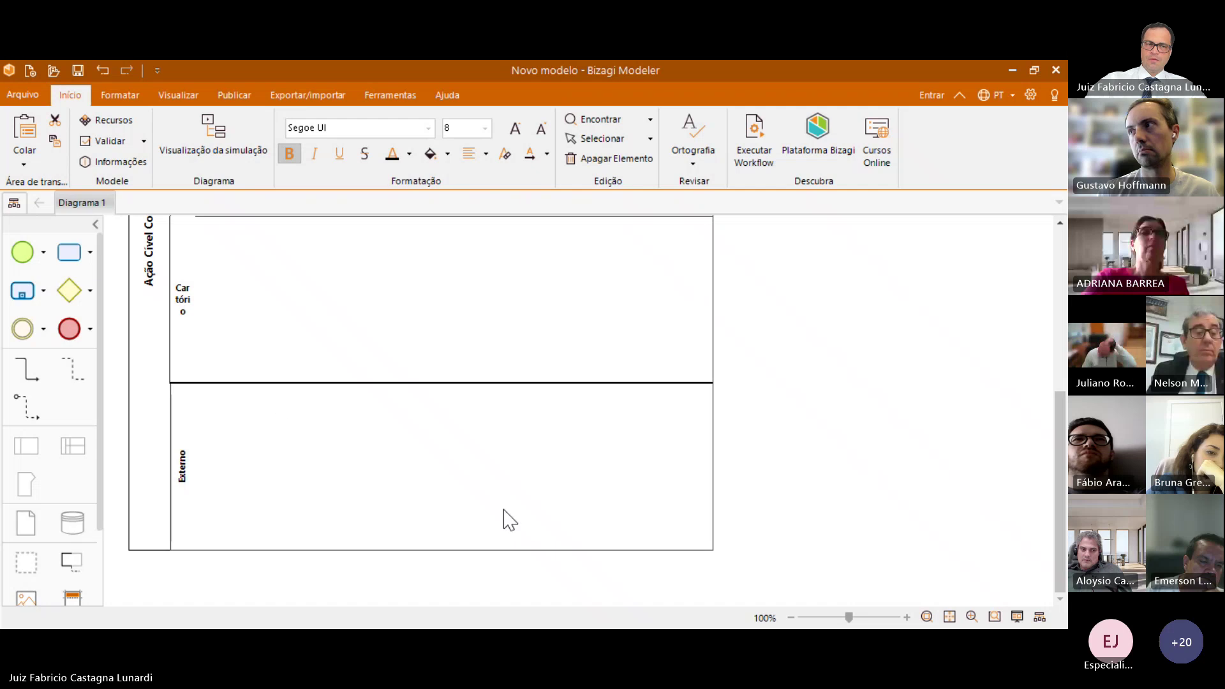
pyautogui.click(484, 468)
# Step: Rename the uppermost lane of the pool as "Gabinete"
pyautogui.scroll(4, 319, 446)
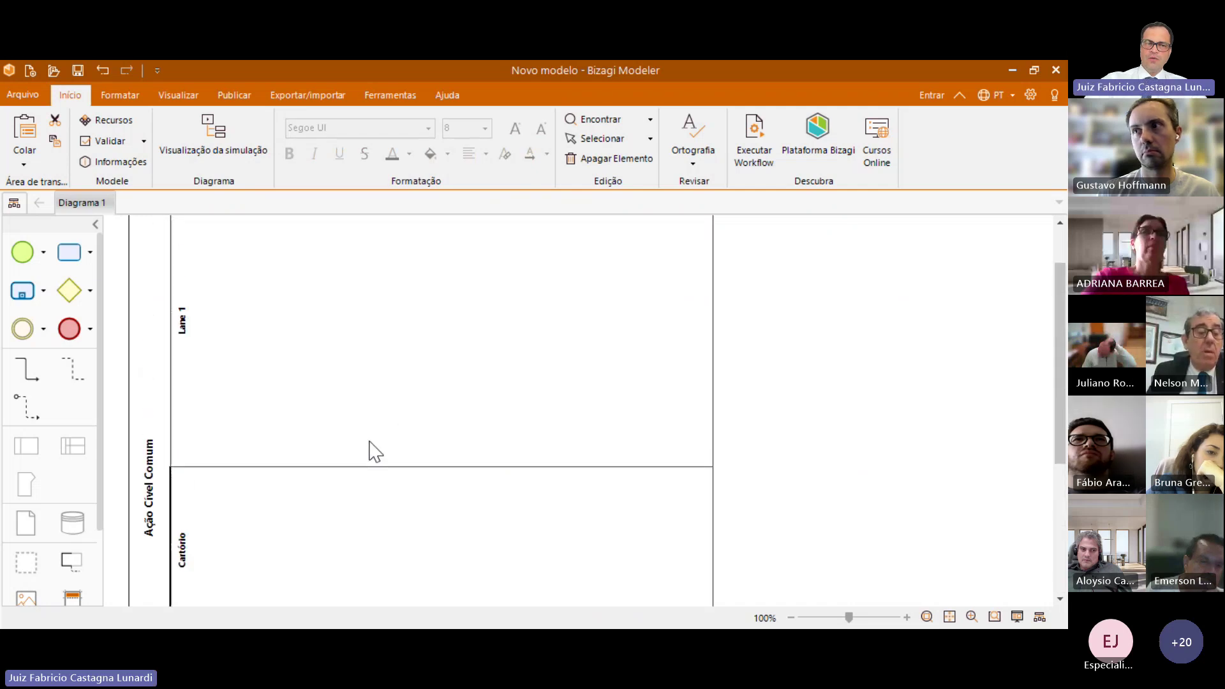
pyautogui.click(284, 459)
pyautogui.press('F2')
pyautogui.write('Gabi')
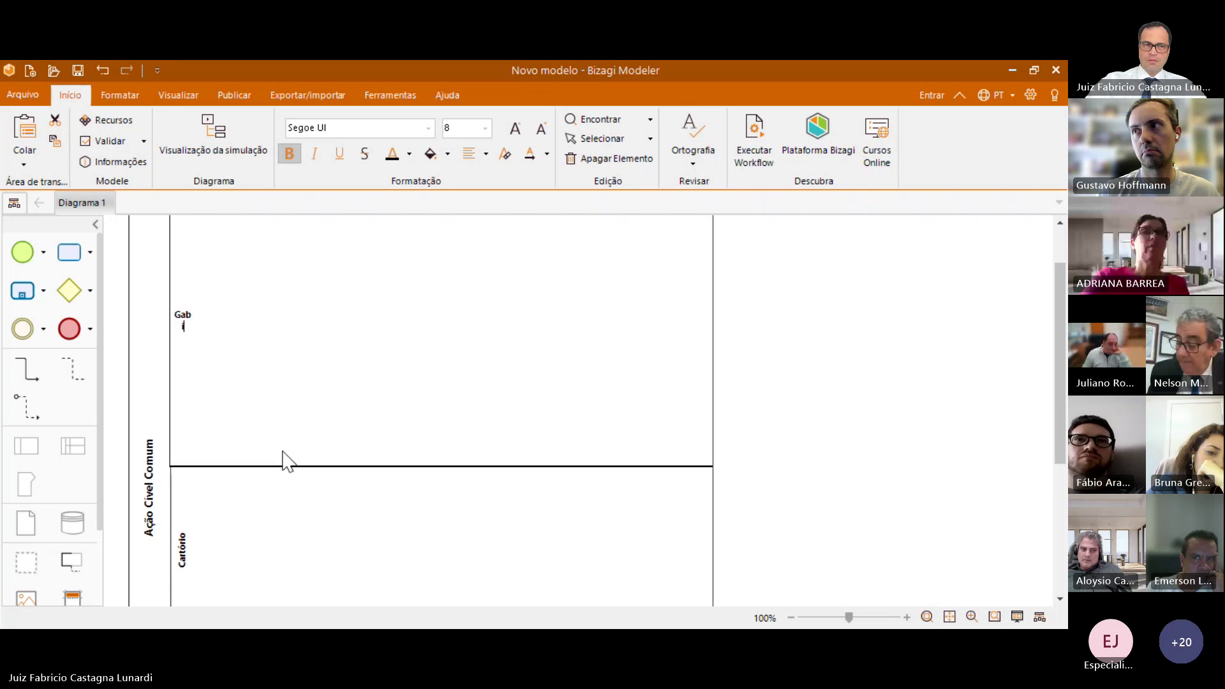
pyautogui.write('nete')
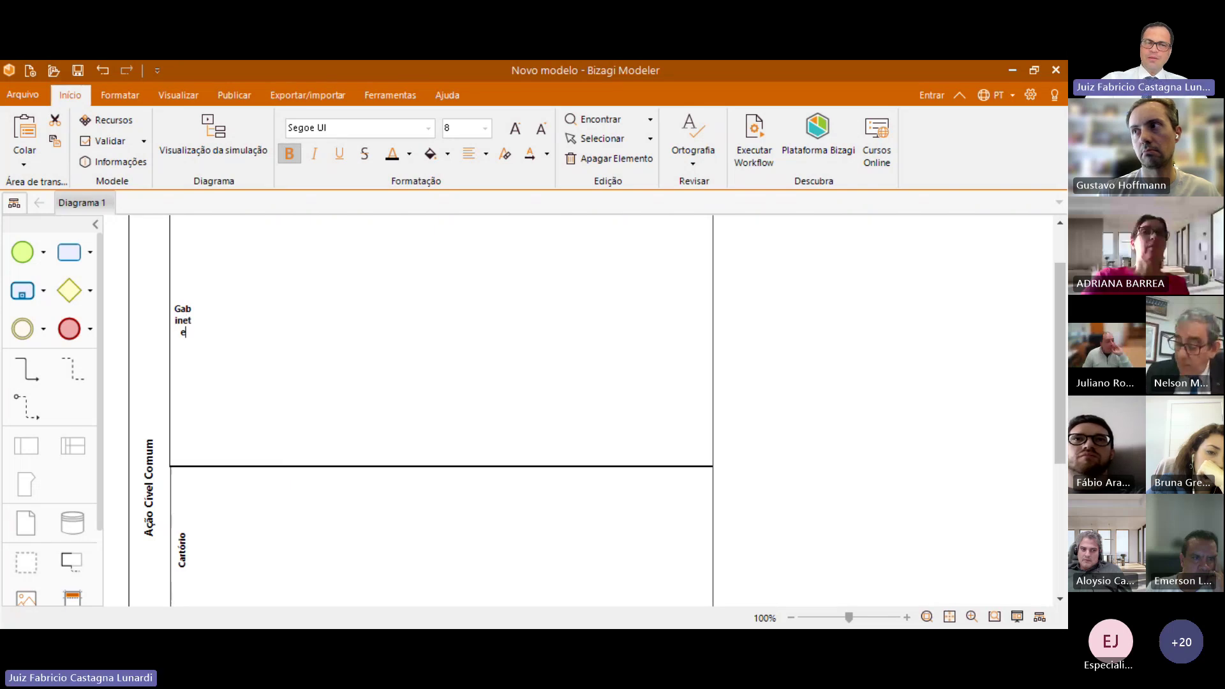
pyautogui.press('Return')
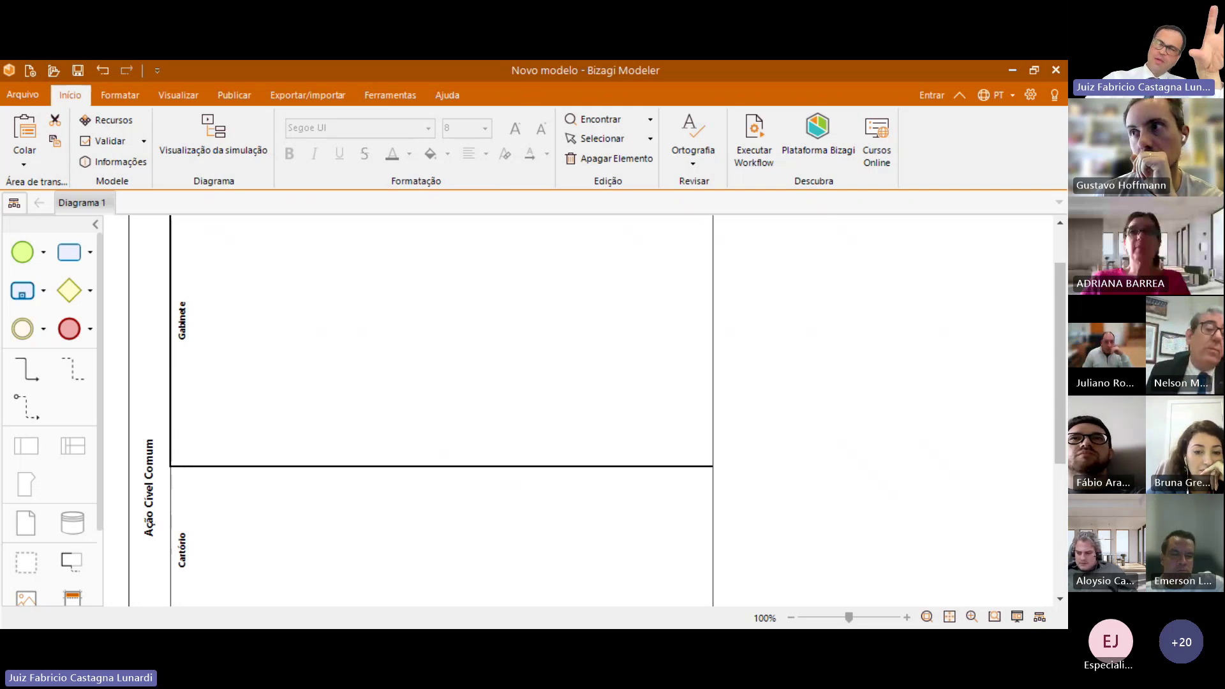
# Step: Place a start event at the beginning of the Externo lane and name it "Distribuída a Ação"
pyautogui.scroll(-3, 440, 408)
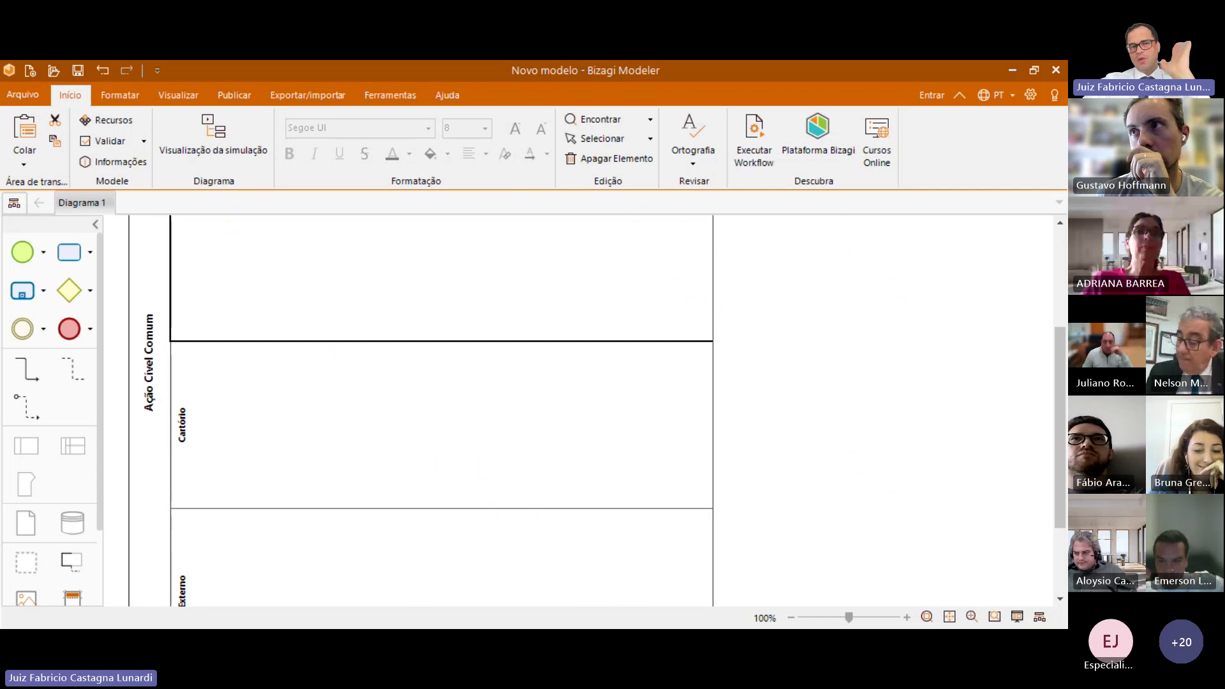
pyautogui.scroll(-2, 440, 409)
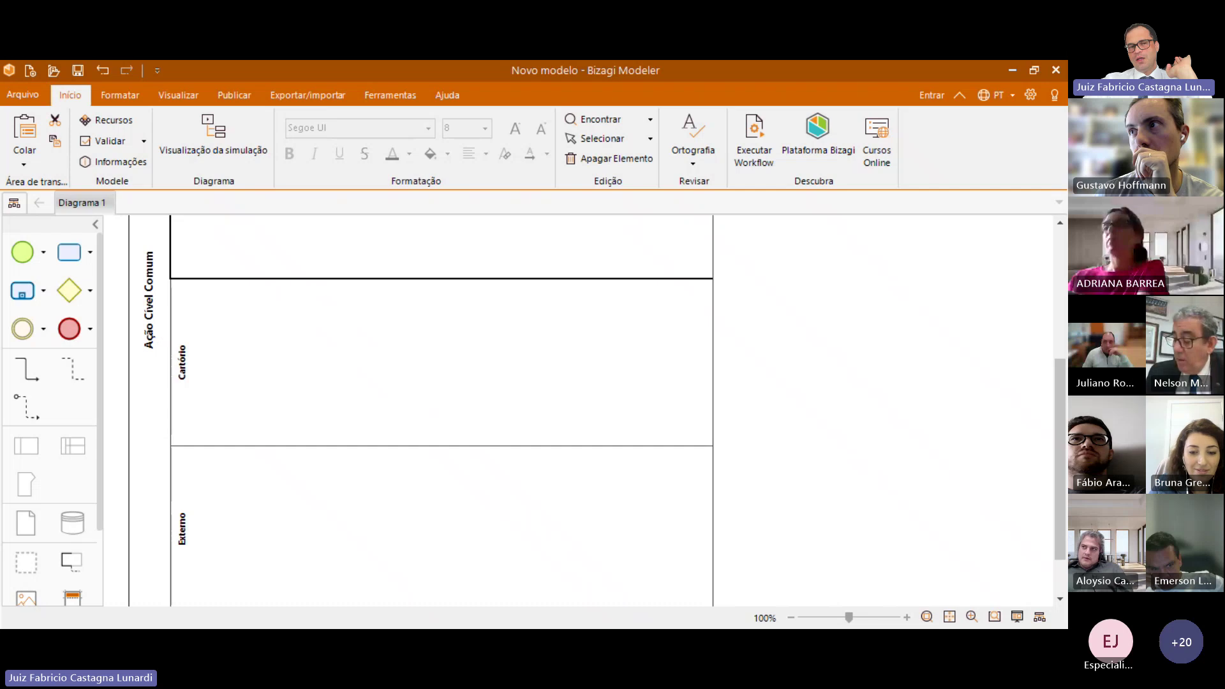
pyautogui.scroll(4, 350, 573)
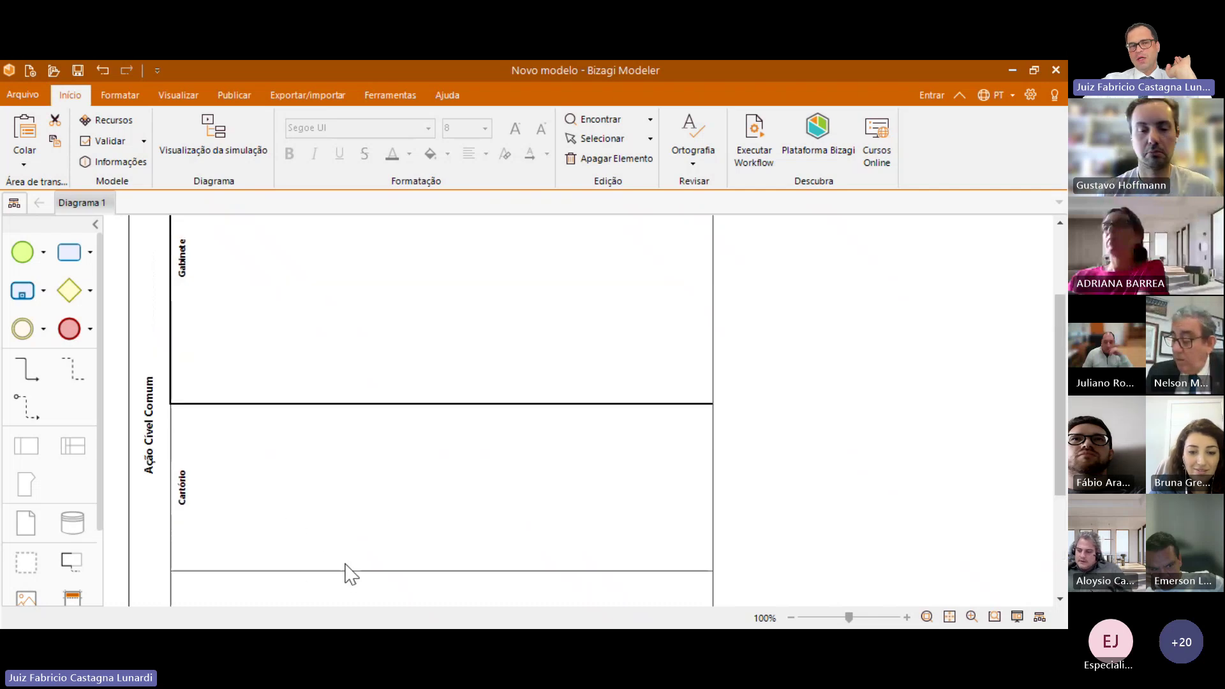
pyautogui.scroll(-5, 350, 573)
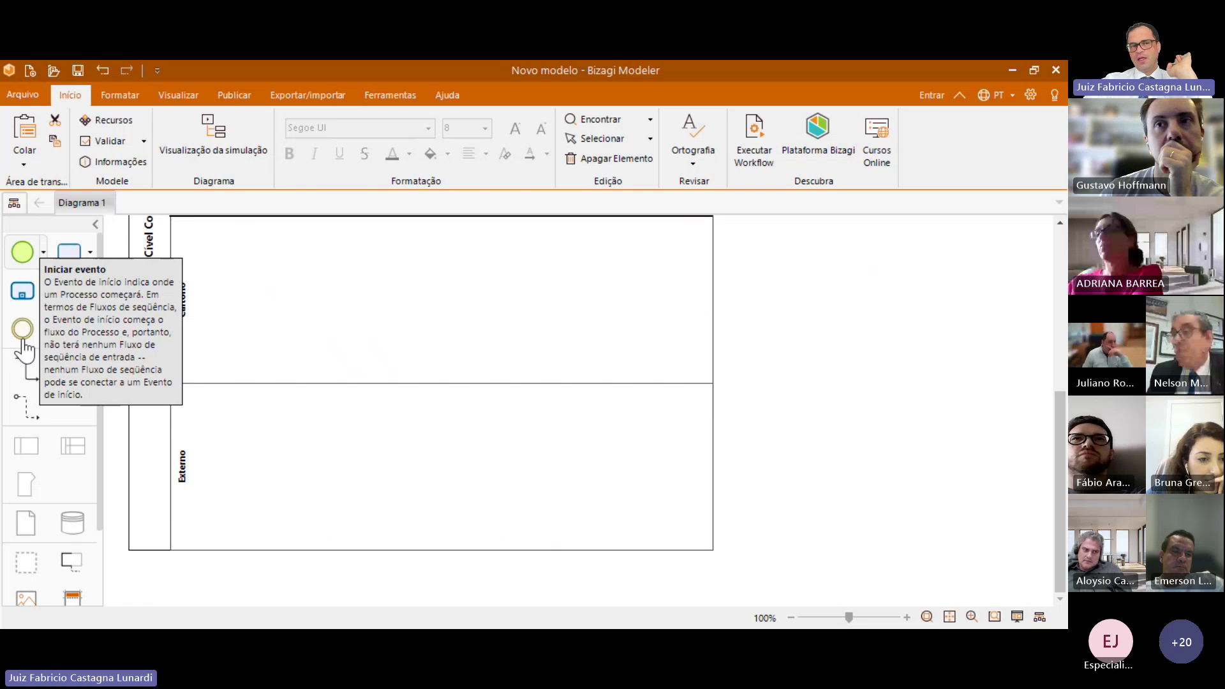
pyautogui.moveTo(23, 342); pyautogui.dragTo(213, 475)
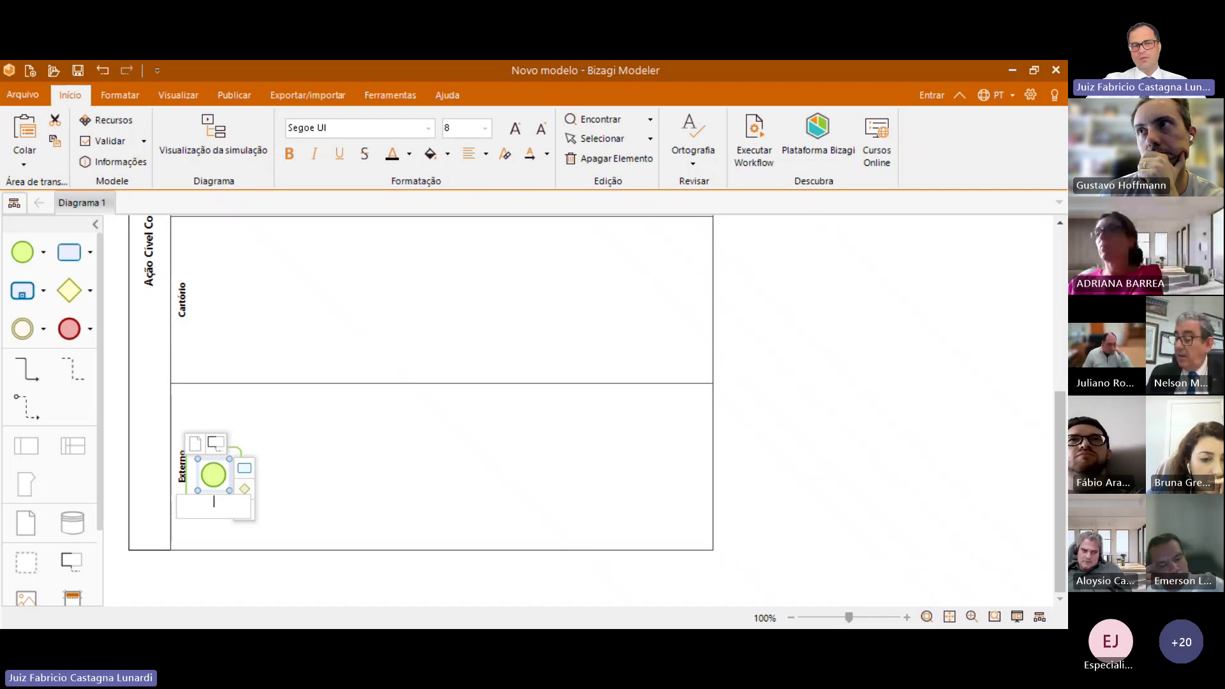
pyautogui.write('tribu')
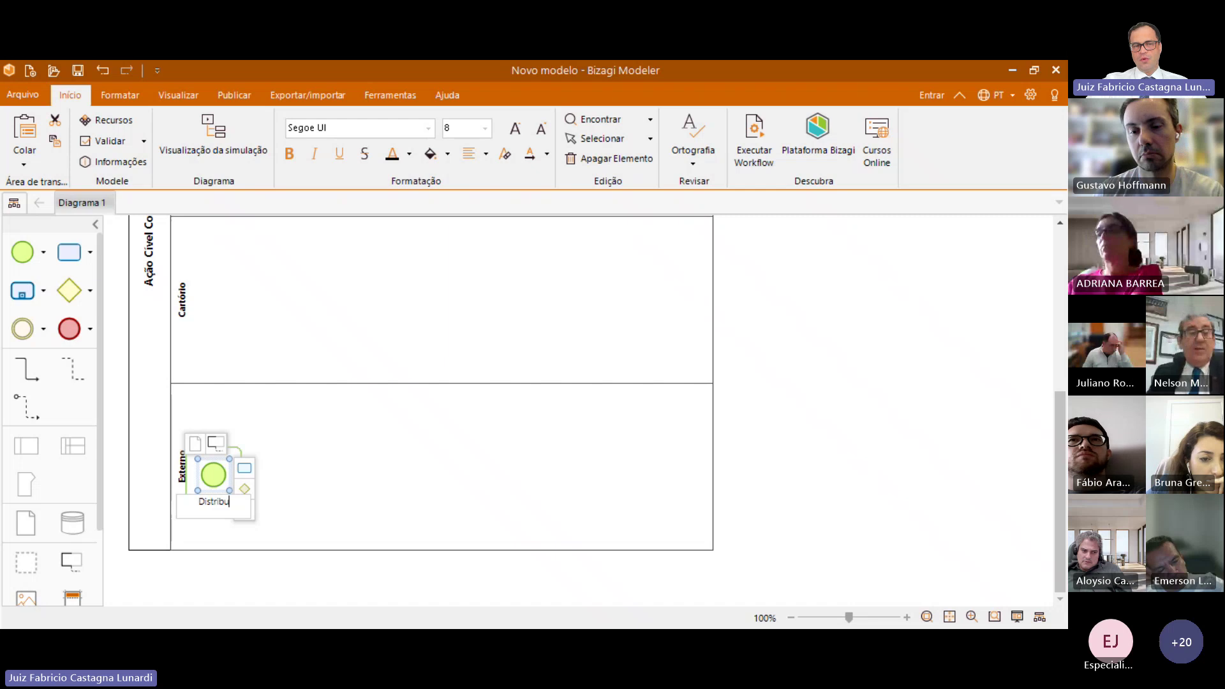
pyautogui.write('ída a Ação')
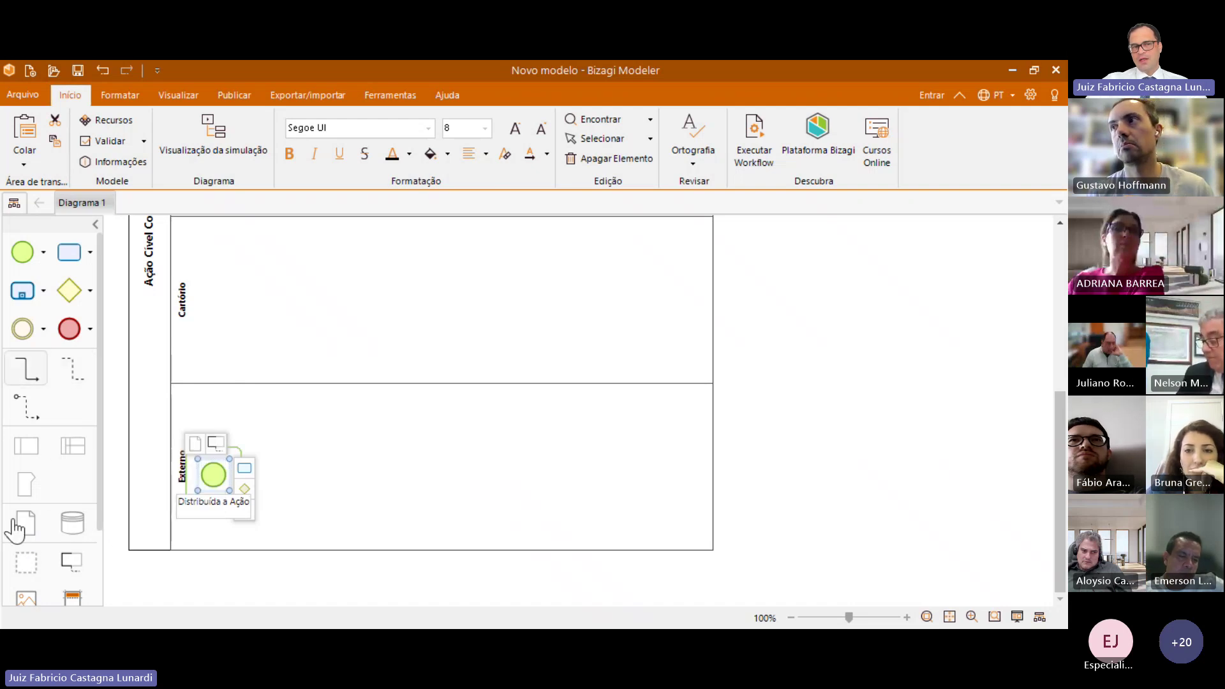
pyautogui.press('Return')
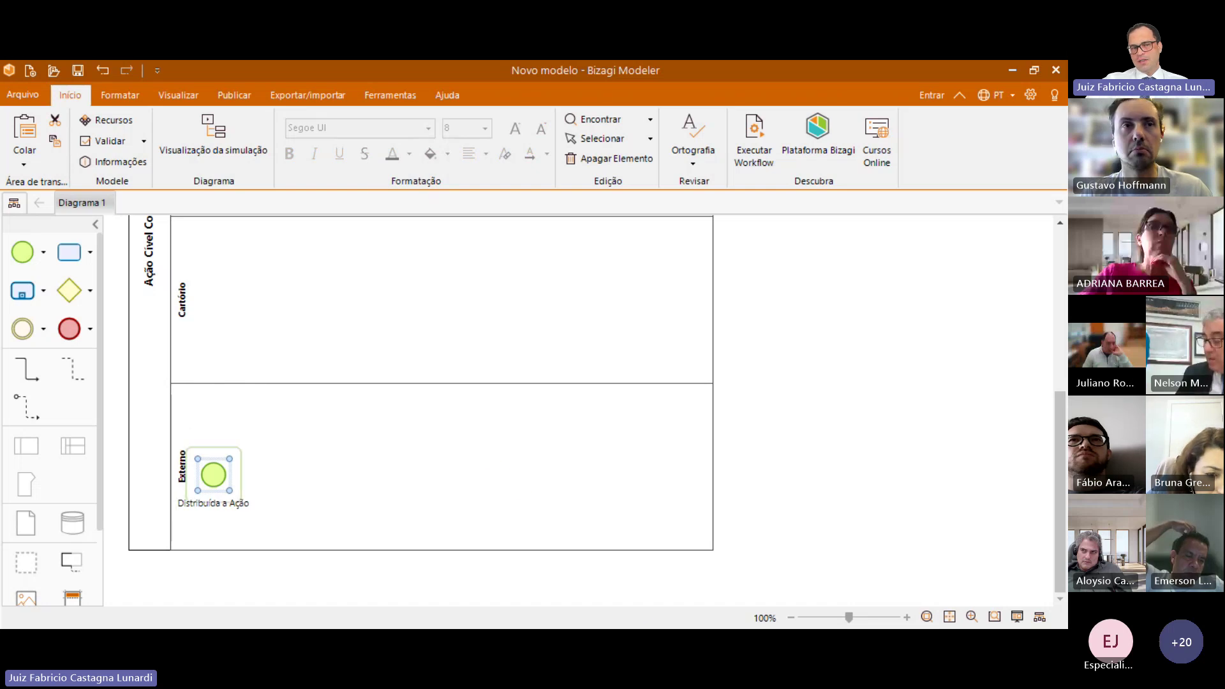
pyautogui.click(214, 475)
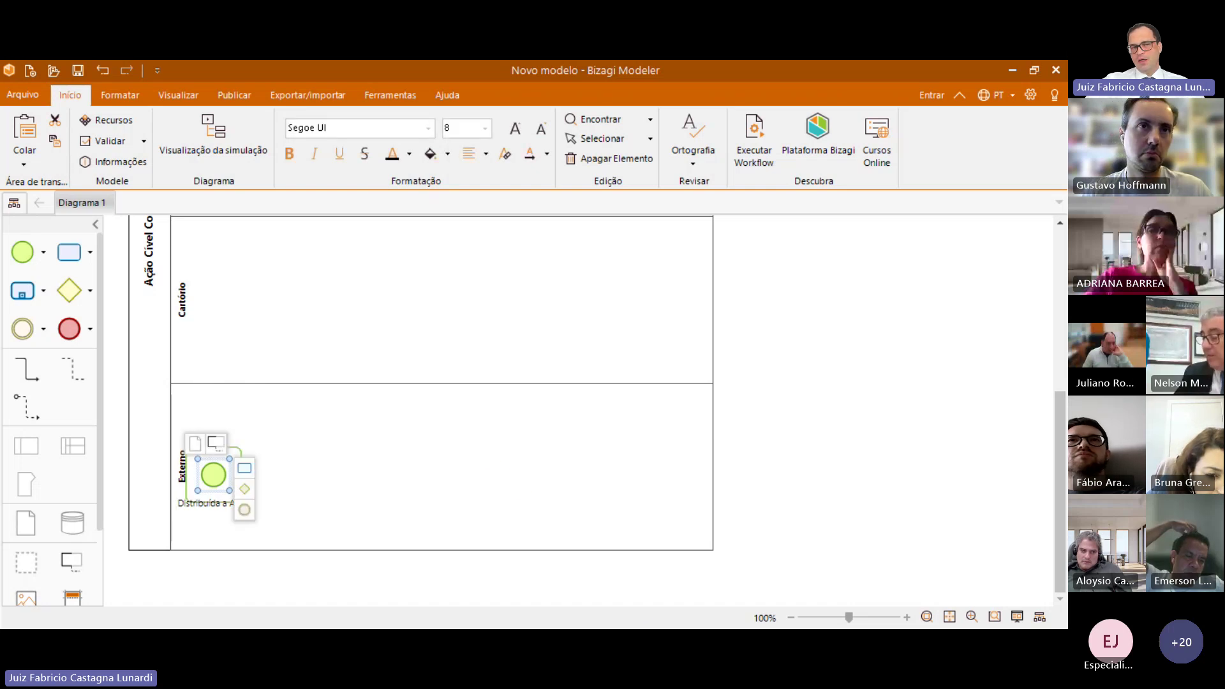
pyautogui.click(213, 475)
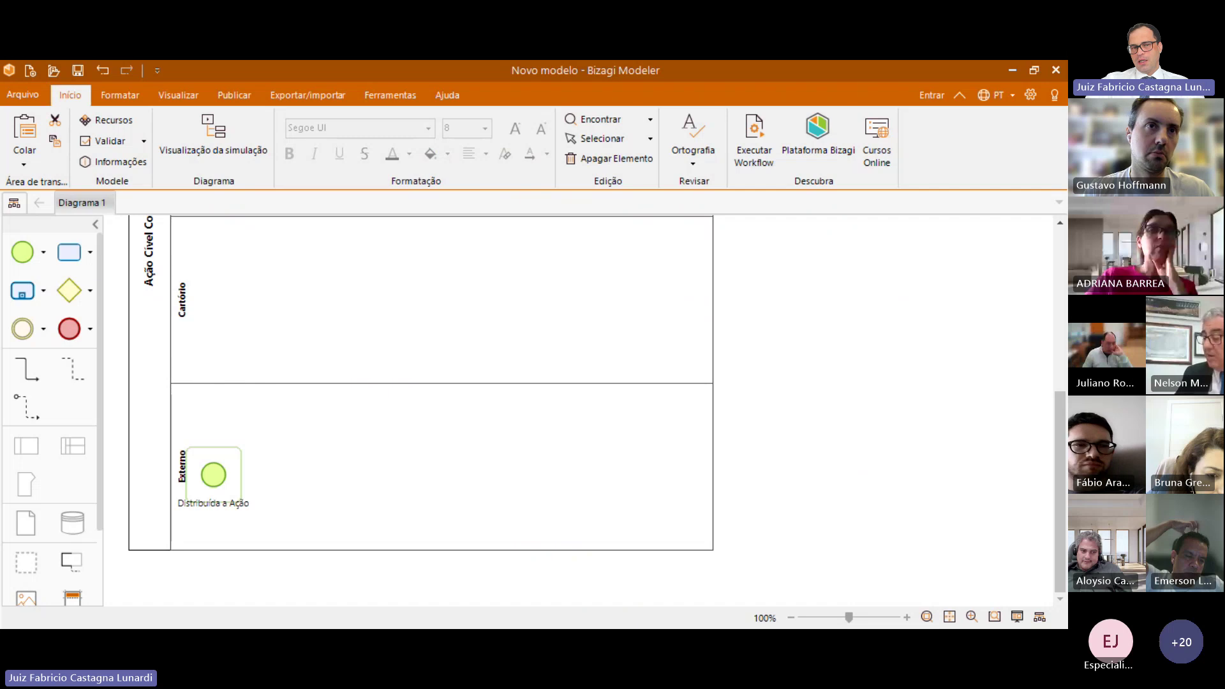
pyautogui.click(214, 475)
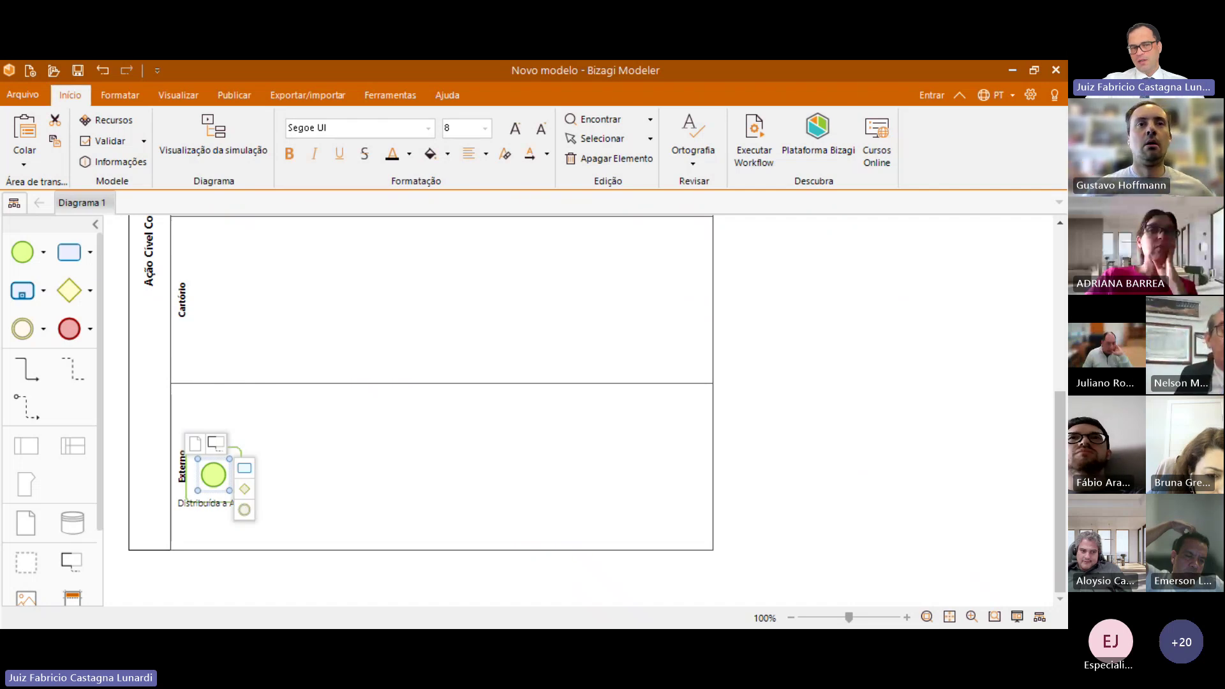
pyautogui.click(551, 603)
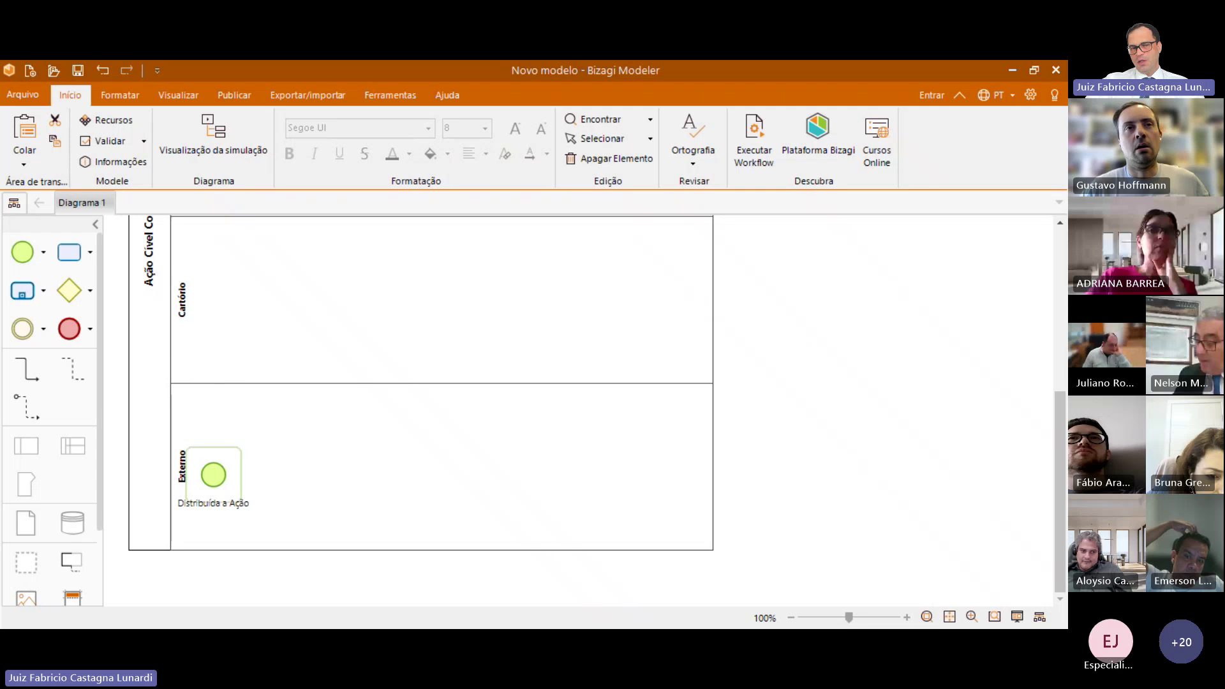
# Step: Add a task in the Cartório lane connected from the start event and name it "Autuação/correção da autuação"
pyautogui.click(214, 474)
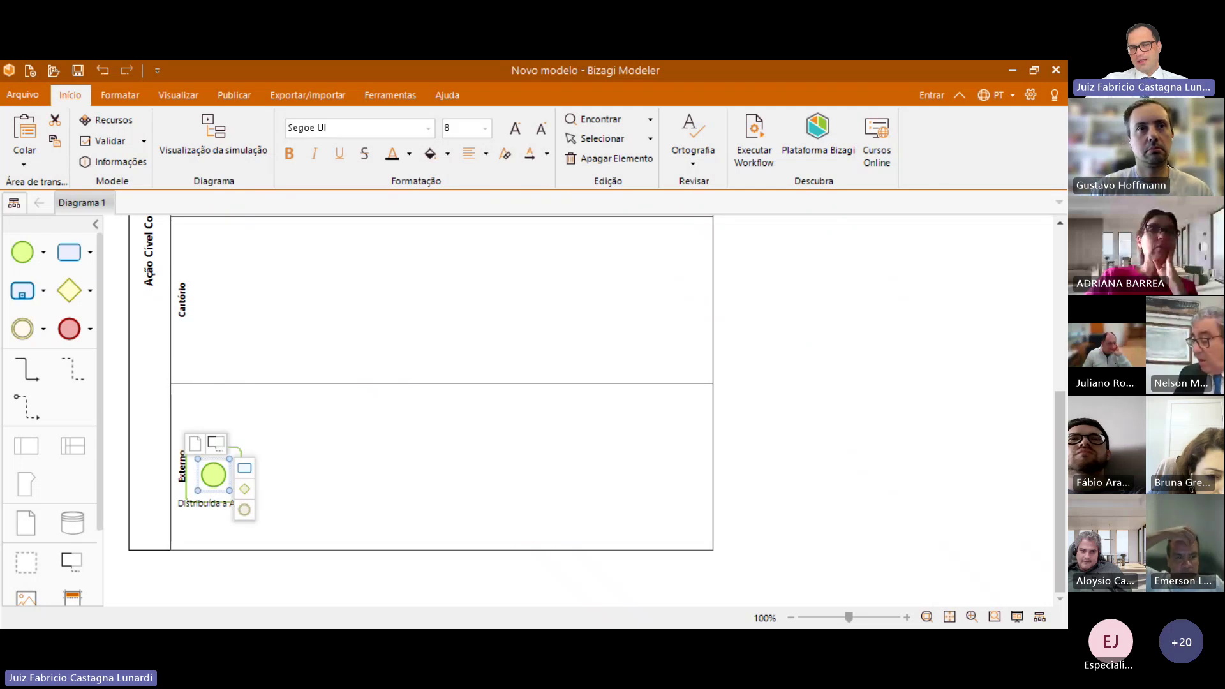
pyautogui.moveTo(244, 468); pyautogui.dragTo(371, 423)
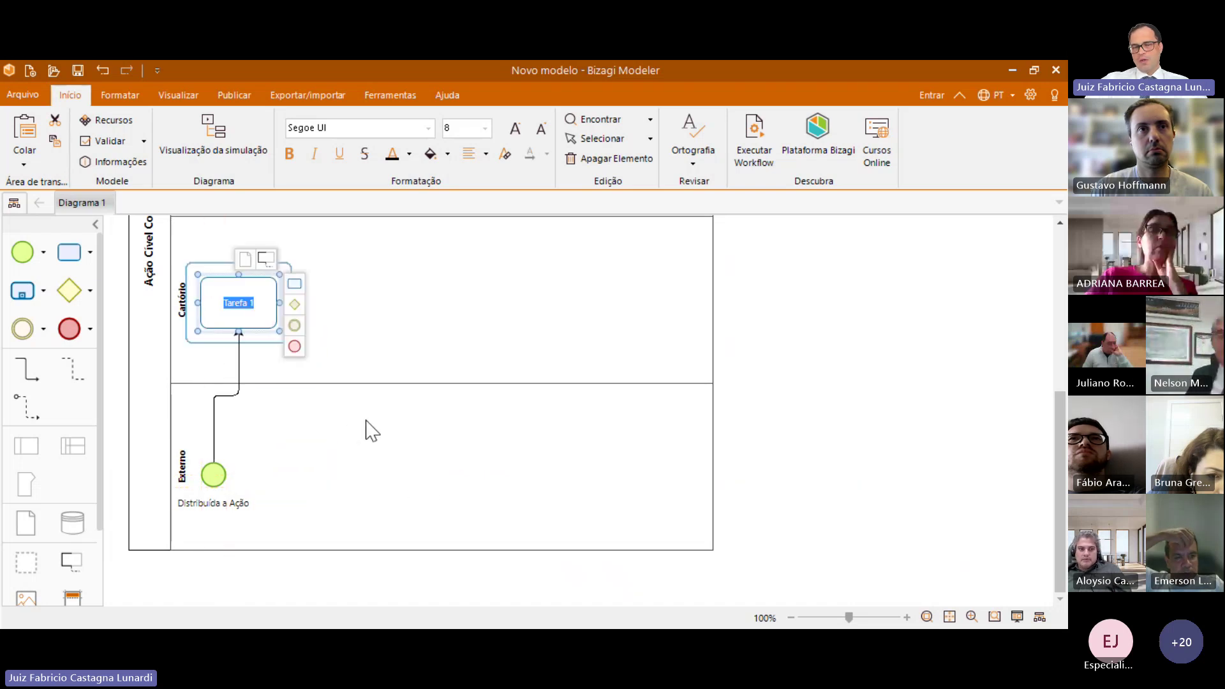
pyautogui.write('Au')
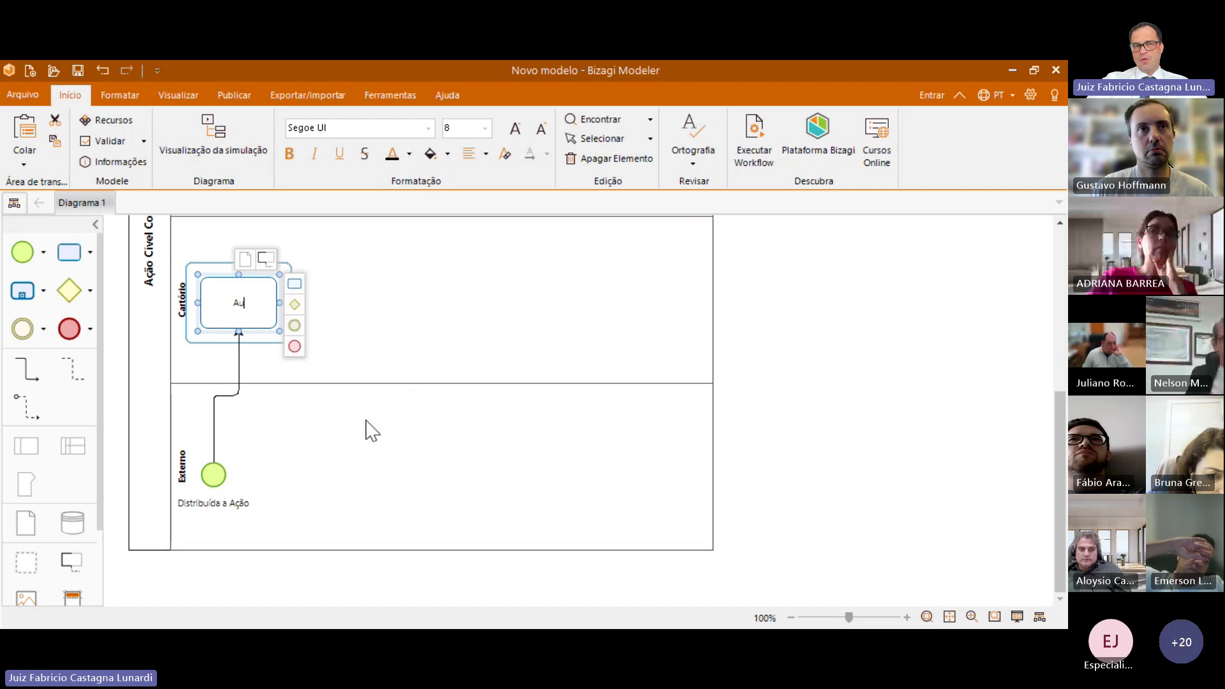
pyautogui.write('tuaç')
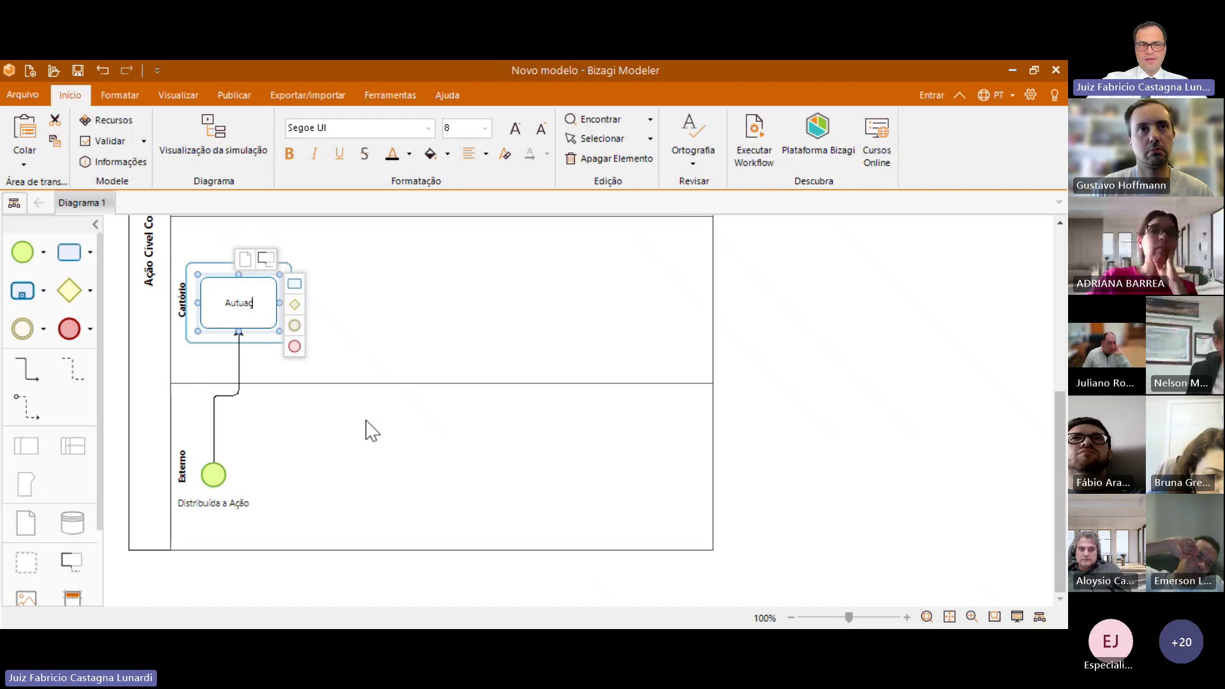
pyautogui.write('ão/correção da')
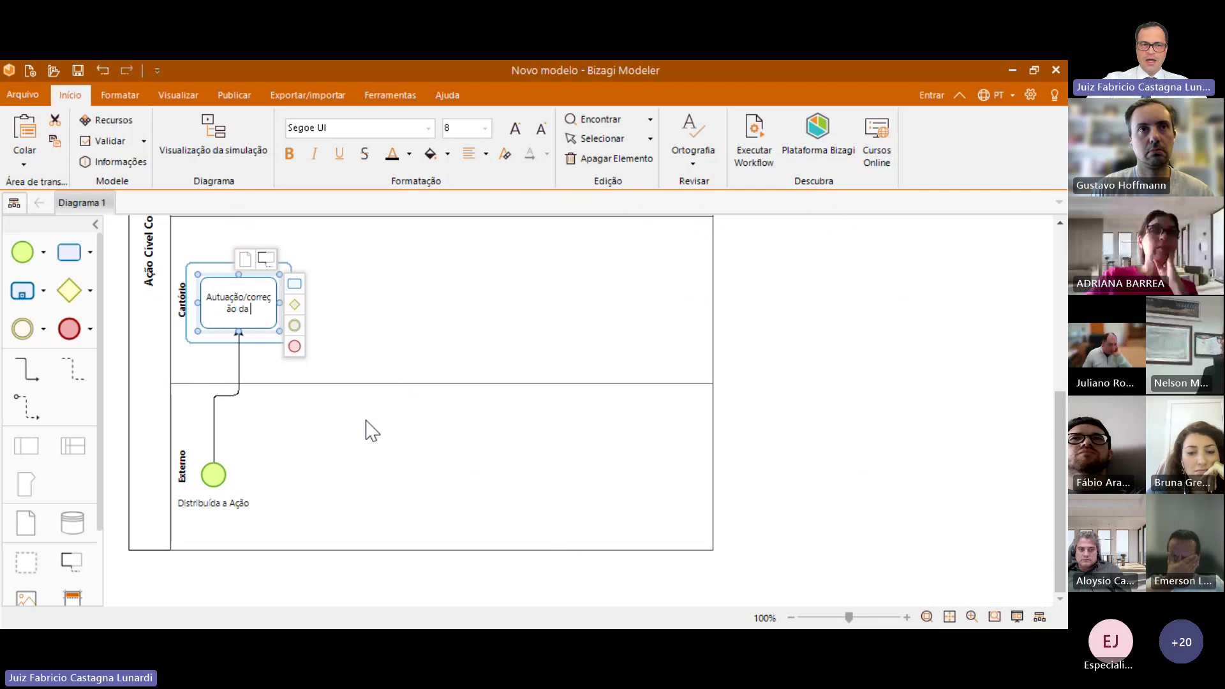
pyautogui.write(' autuação')
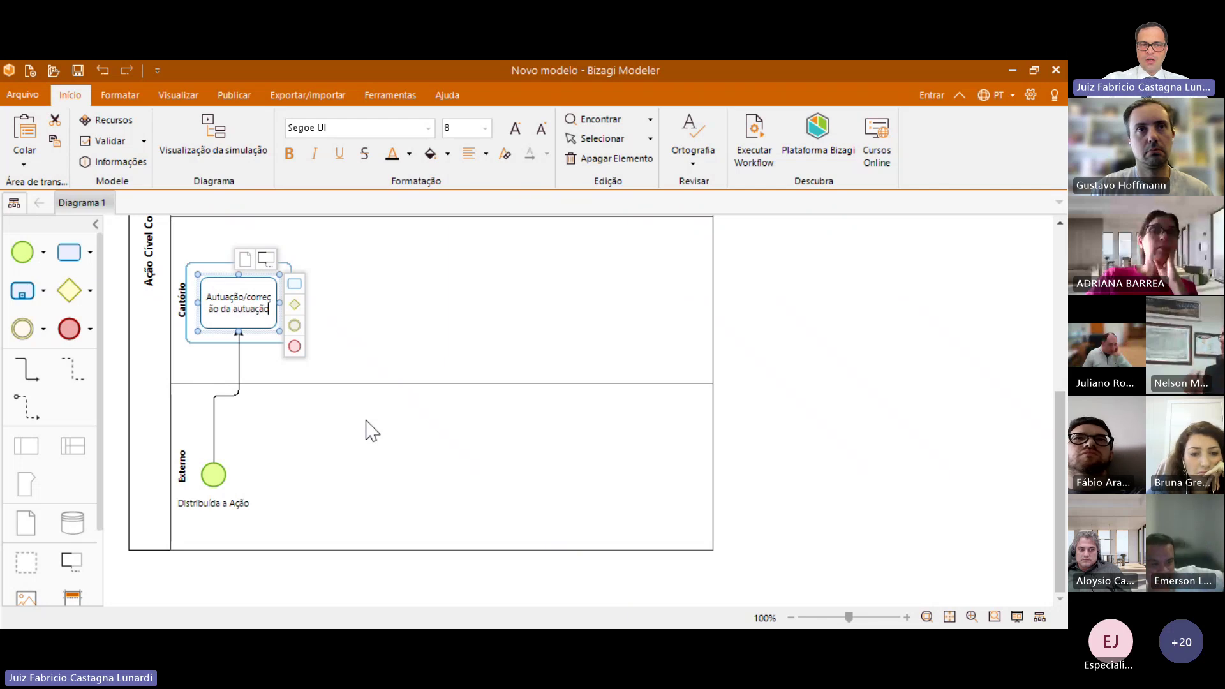
pyautogui.press('Return')
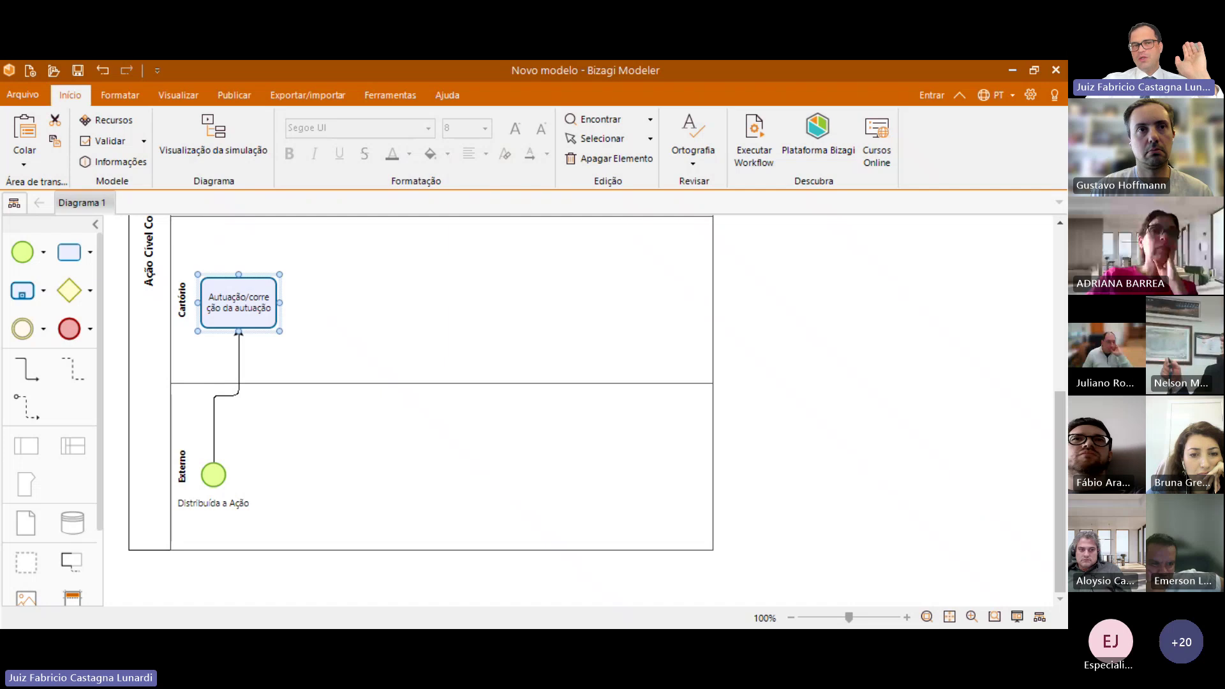
pyautogui.scroll(2, 554, 419)
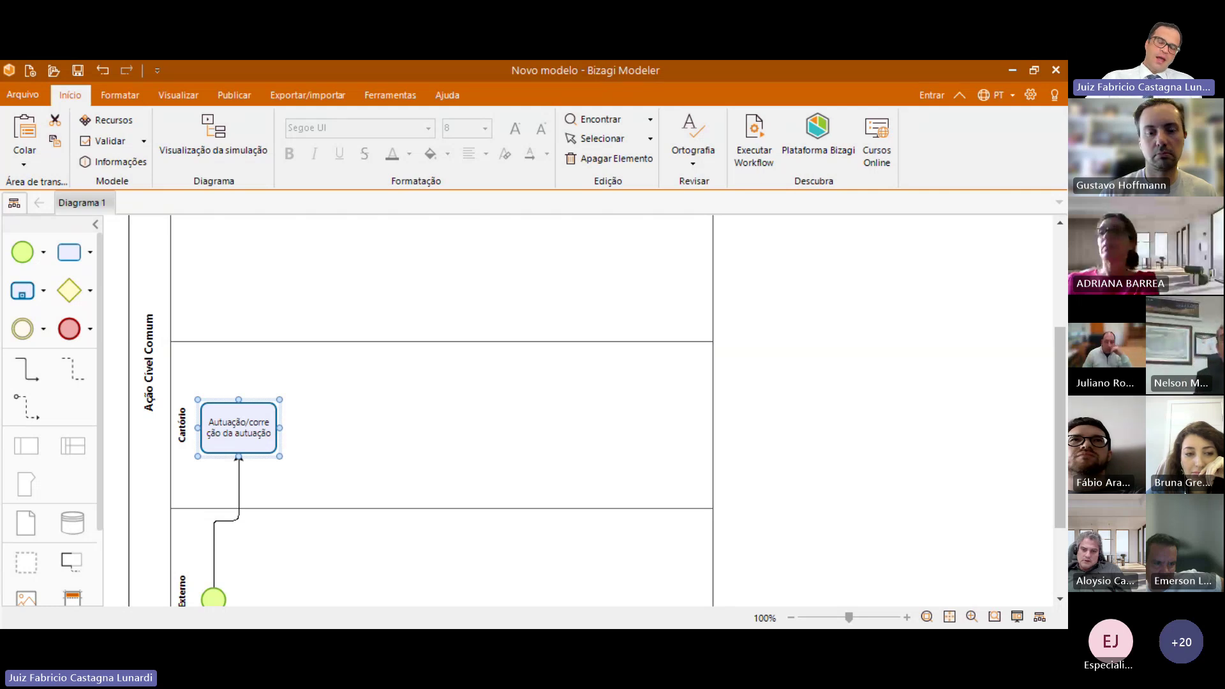
pyautogui.scroll(-2, 622, 605)
pyautogui.scroll(3, 622, 605)
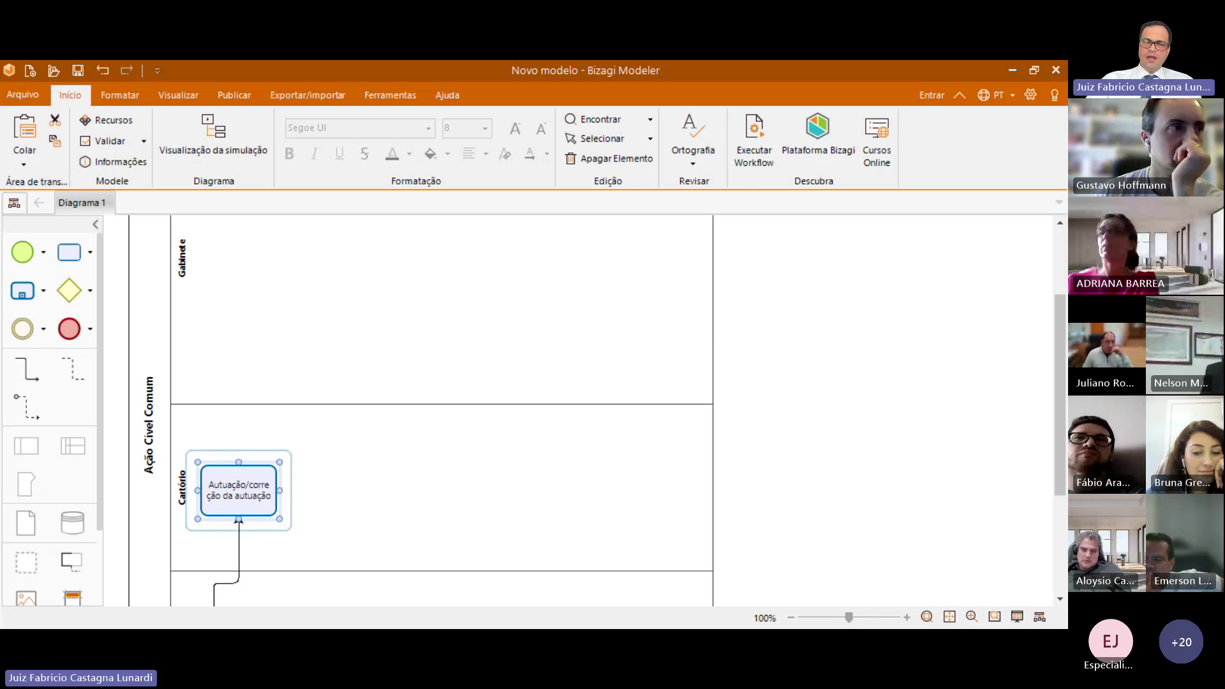
pyautogui.click(239, 494)
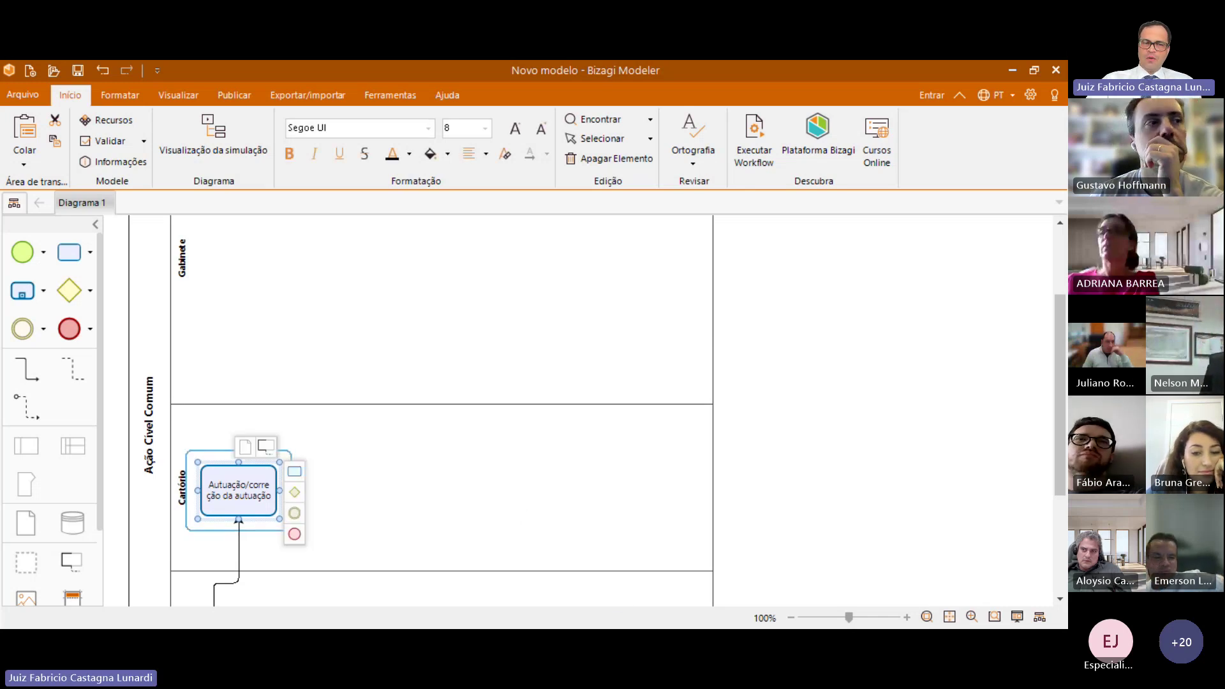
pyautogui.moveTo(294, 471); pyautogui.dragTo(361, 384)
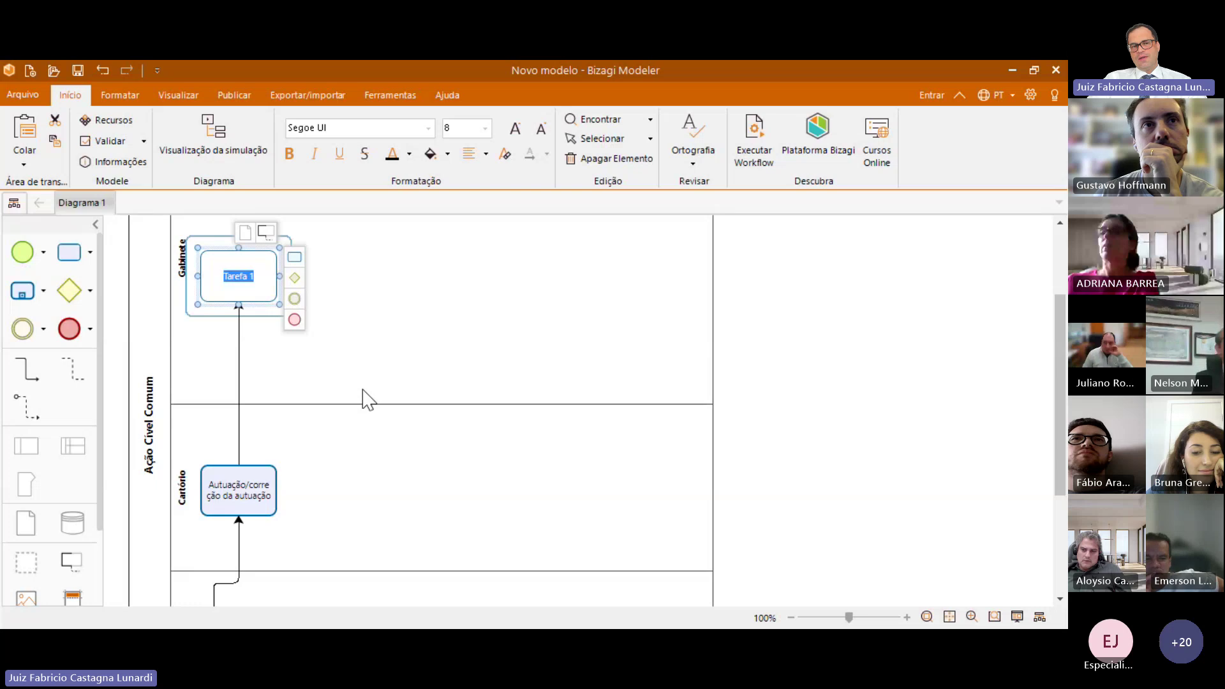
pyautogui.write('Recebe')
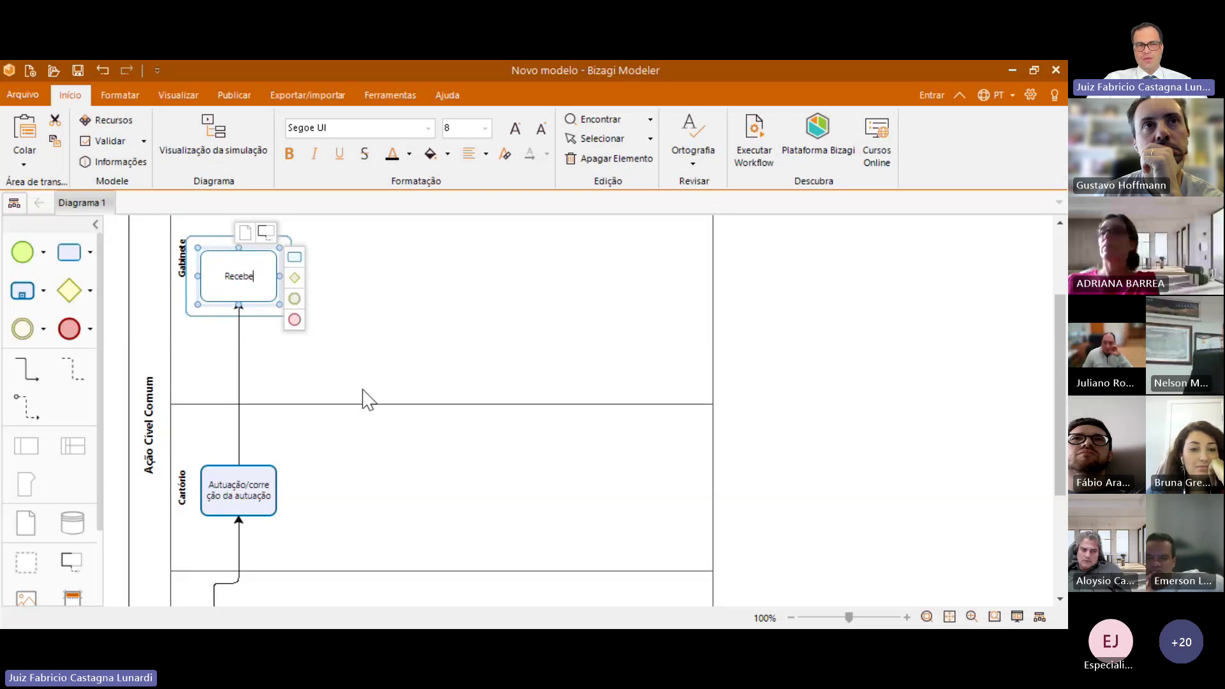
pyautogui.press('Return')
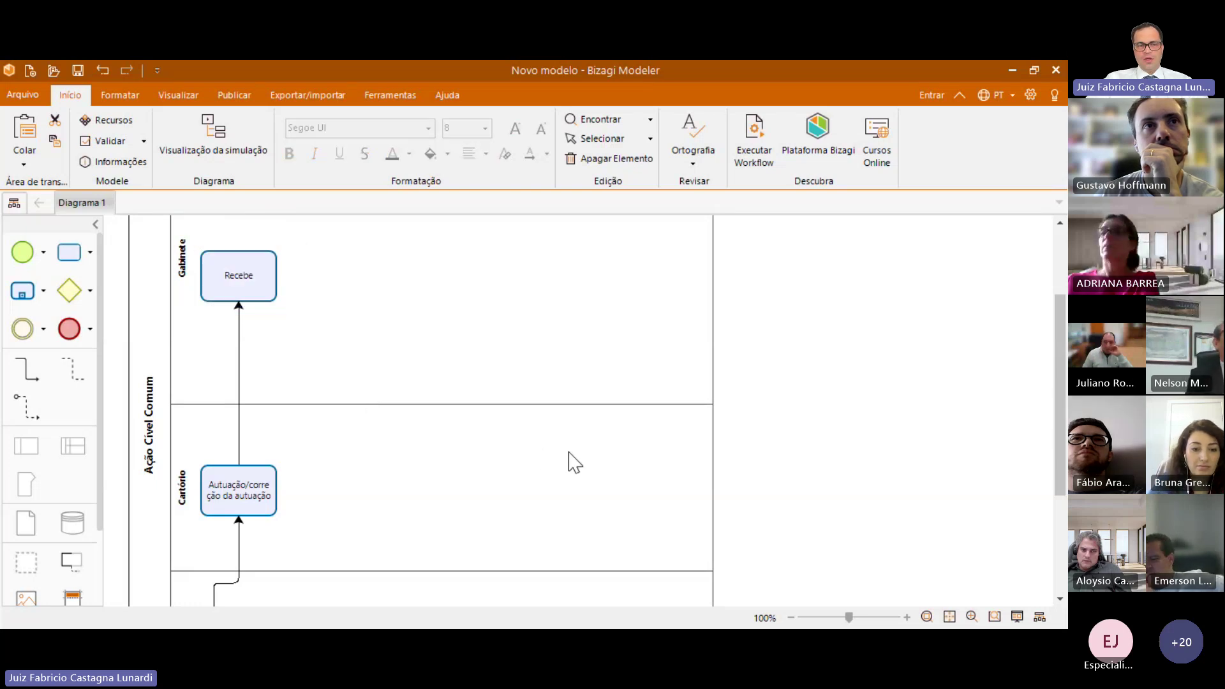
pyautogui.press('Delete')
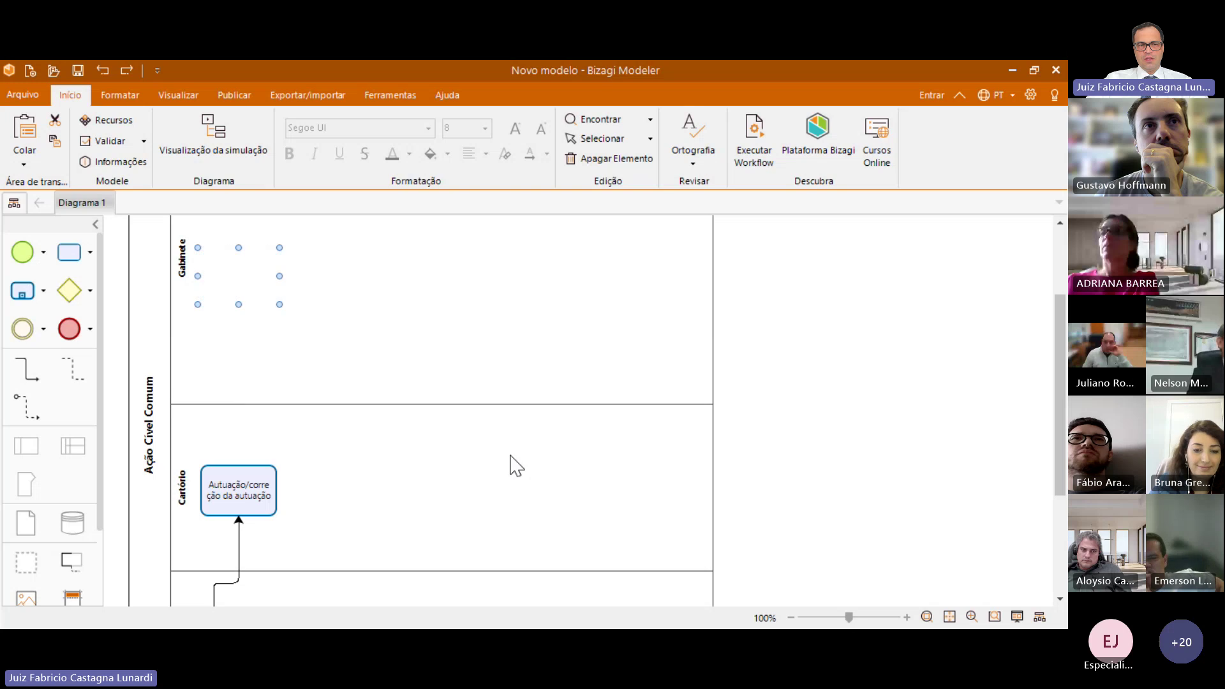
# Step: Add a gateway at the beginning of the Gabinete lane, connected from the "Autuação/correção da autuação" task
pyautogui.click(239, 491)
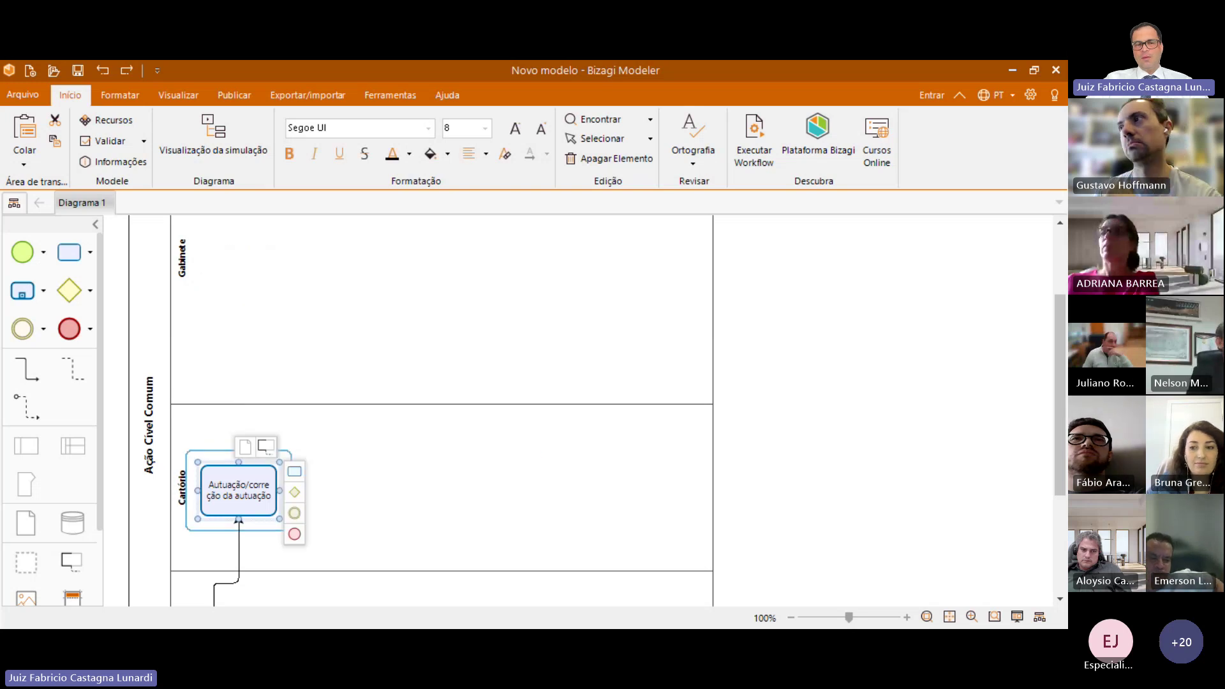
pyautogui.moveTo(294, 492); pyautogui.dragTo(332, 411)
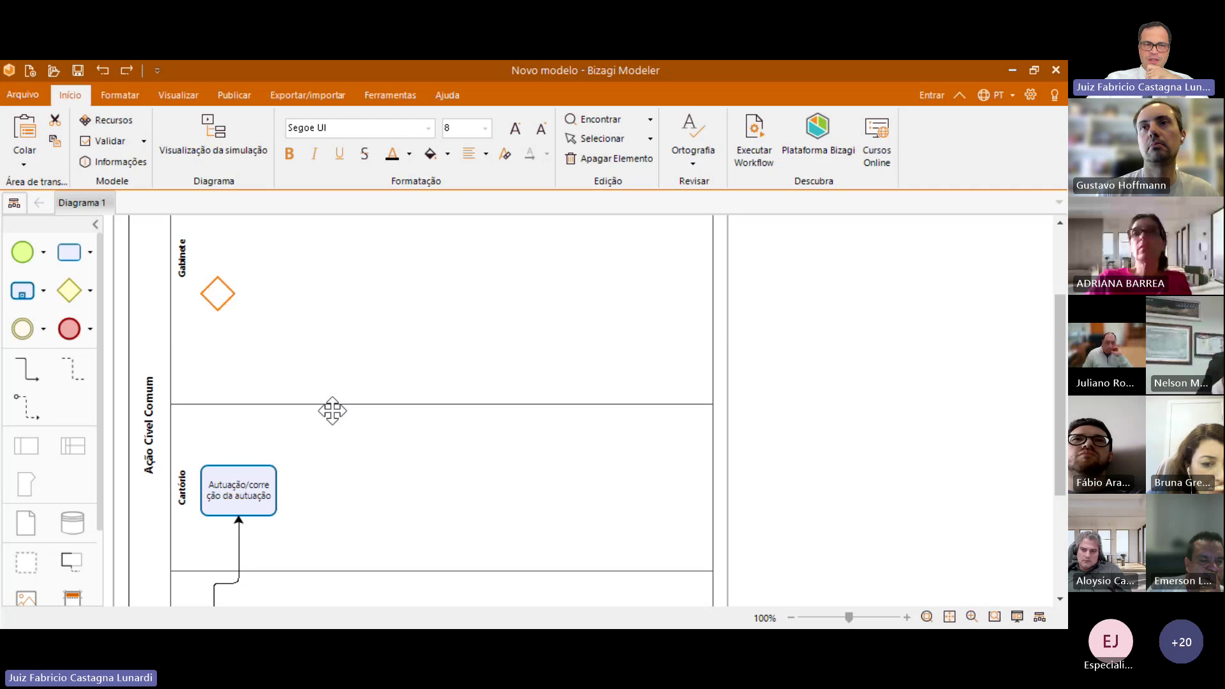
pyautogui.moveTo(331, 411); pyautogui.dragTo(446, 421)
# Step: Add three tasks stacked vertically in the Gabinete lane, each connected as an outgoing branch of the gateway
pyautogui.moveTo(248, 267); pyautogui.dragTo(486, 348)
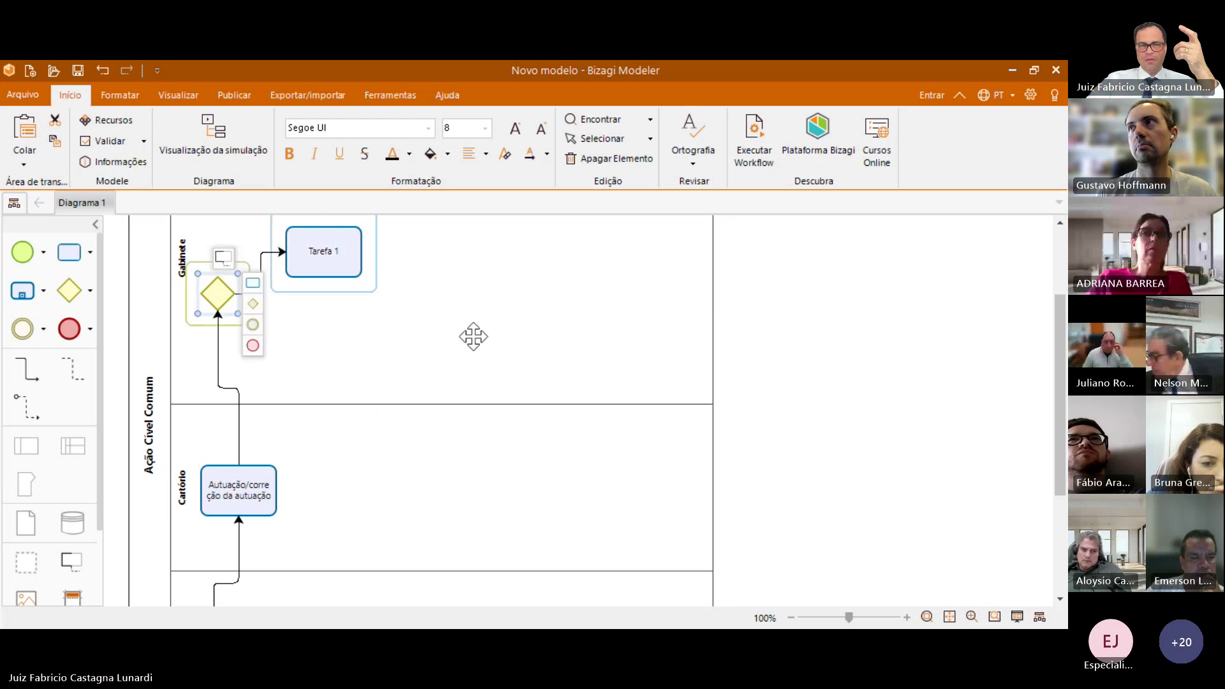
pyautogui.scroll(1, 503, 478)
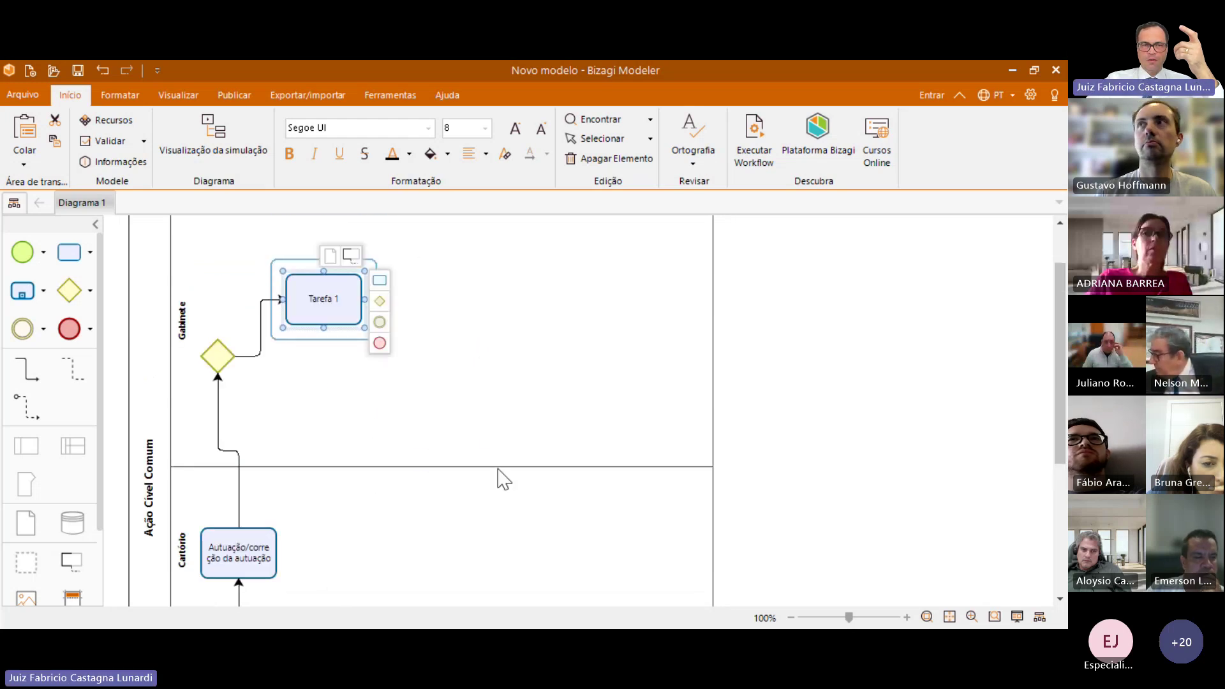
pyautogui.moveTo(503, 478); pyautogui.dragTo(489, 385)
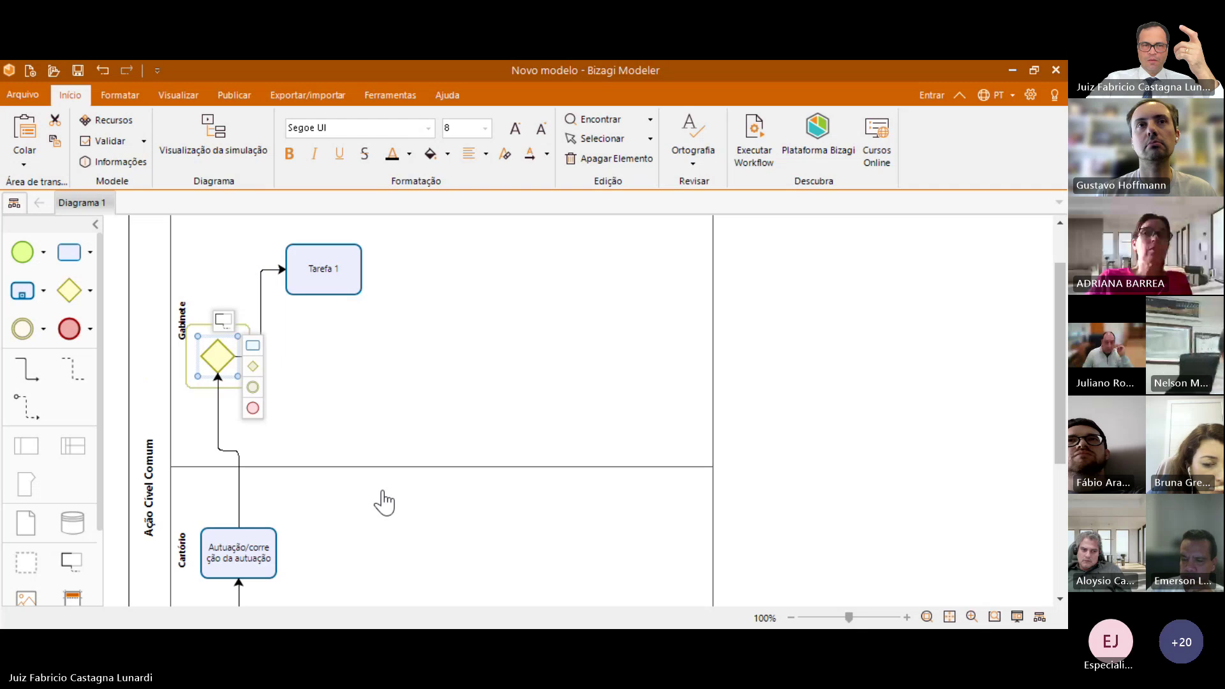
pyautogui.moveTo(384, 503); pyautogui.dragTo(485, 506)
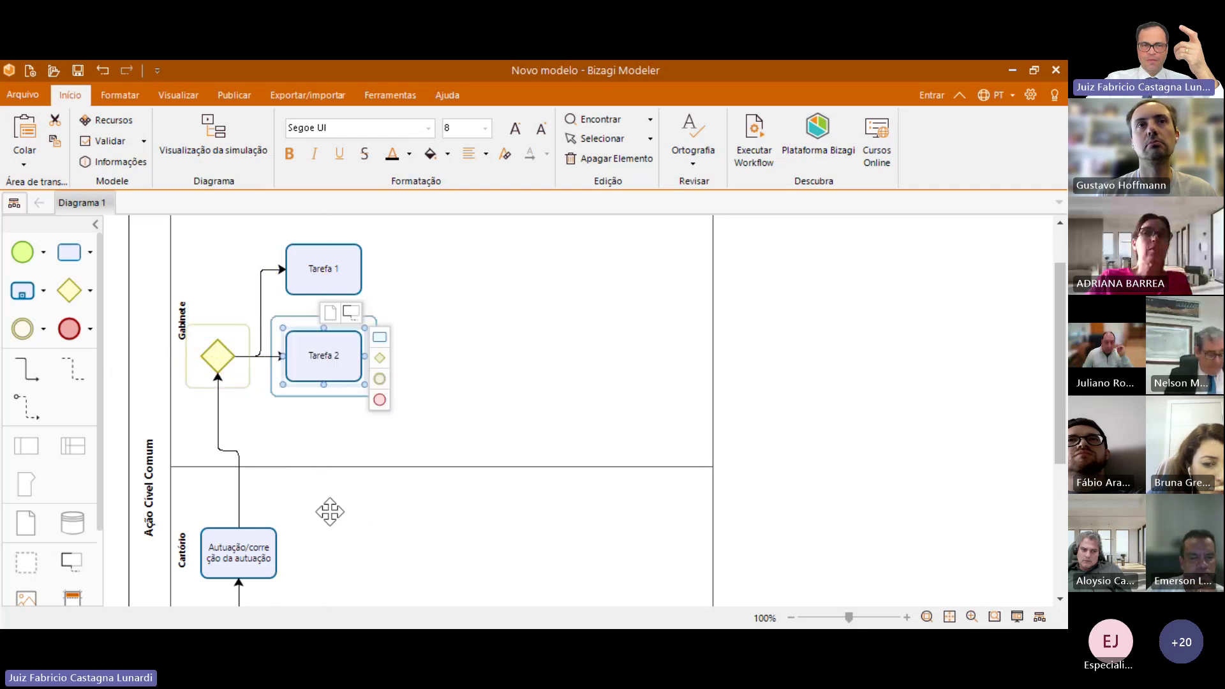
pyautogui.moveTo(377, 501); pyautogui.dragTo(492, 618)
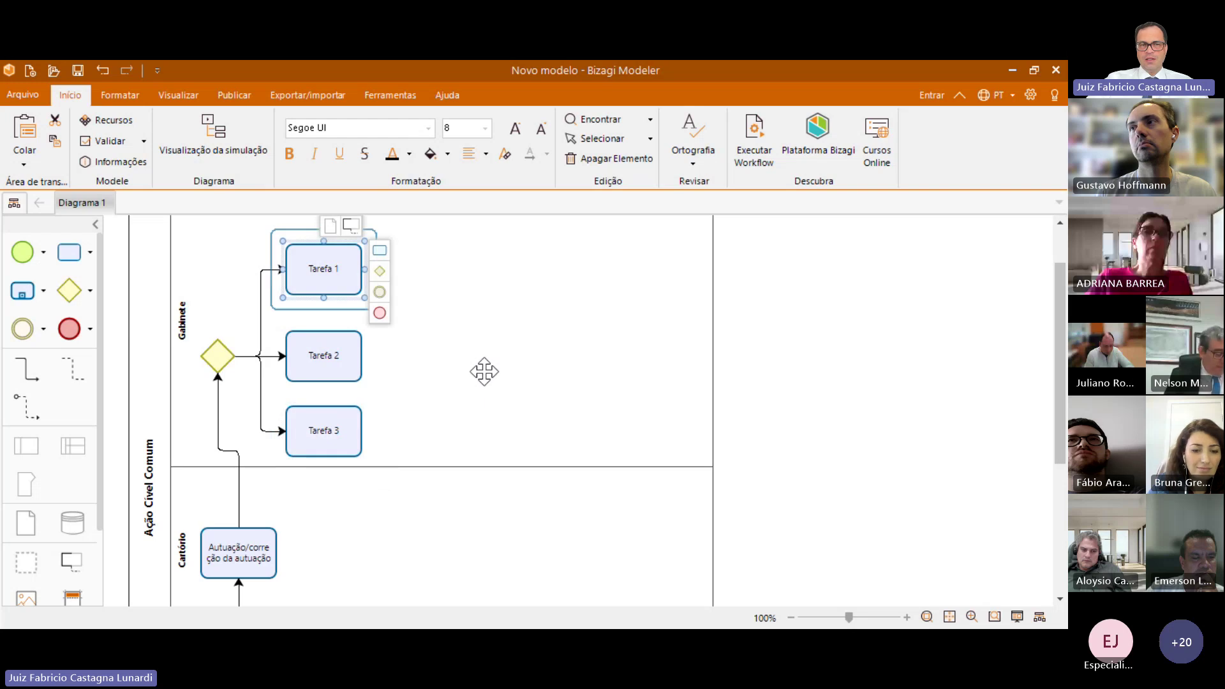
# Step: Rename the uppermost of the gateway's three tasks as "Recebimento da PI"
pyautogui.press('F2')
pyautogui.write('Receb')
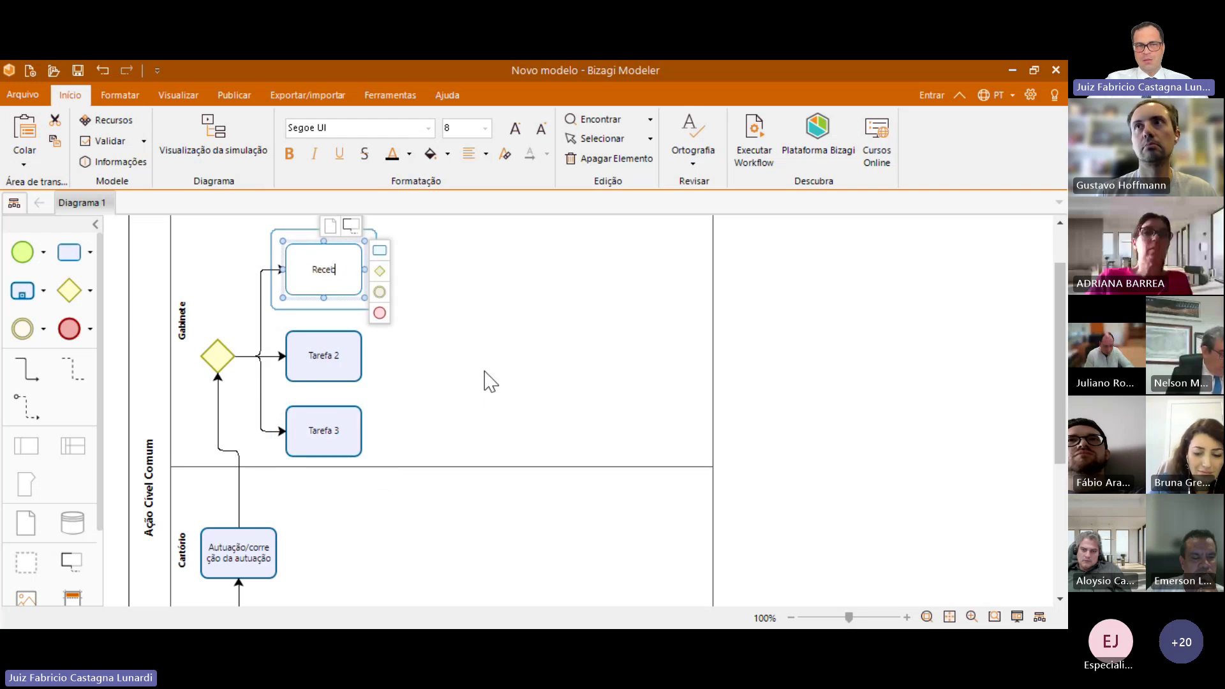
pyautogui.write('imento da PI')
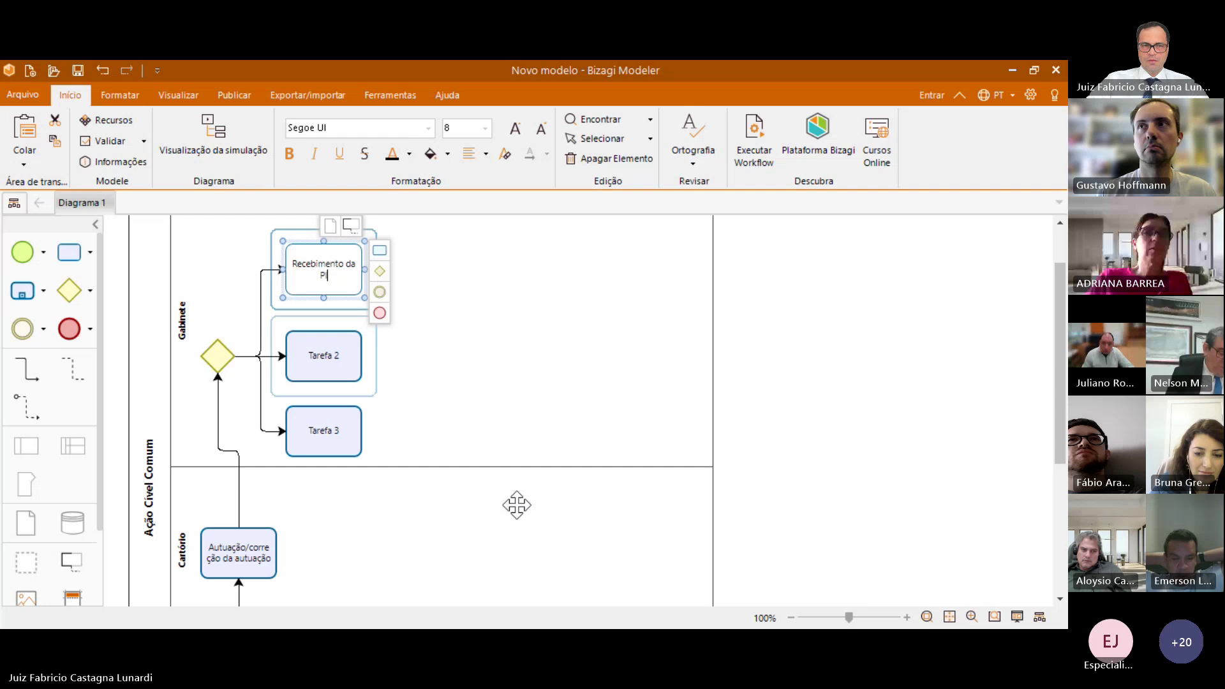
# Step: Rename the middle task branching from the gateway as "Determina a emenda"
pyautogui.press('Tab')
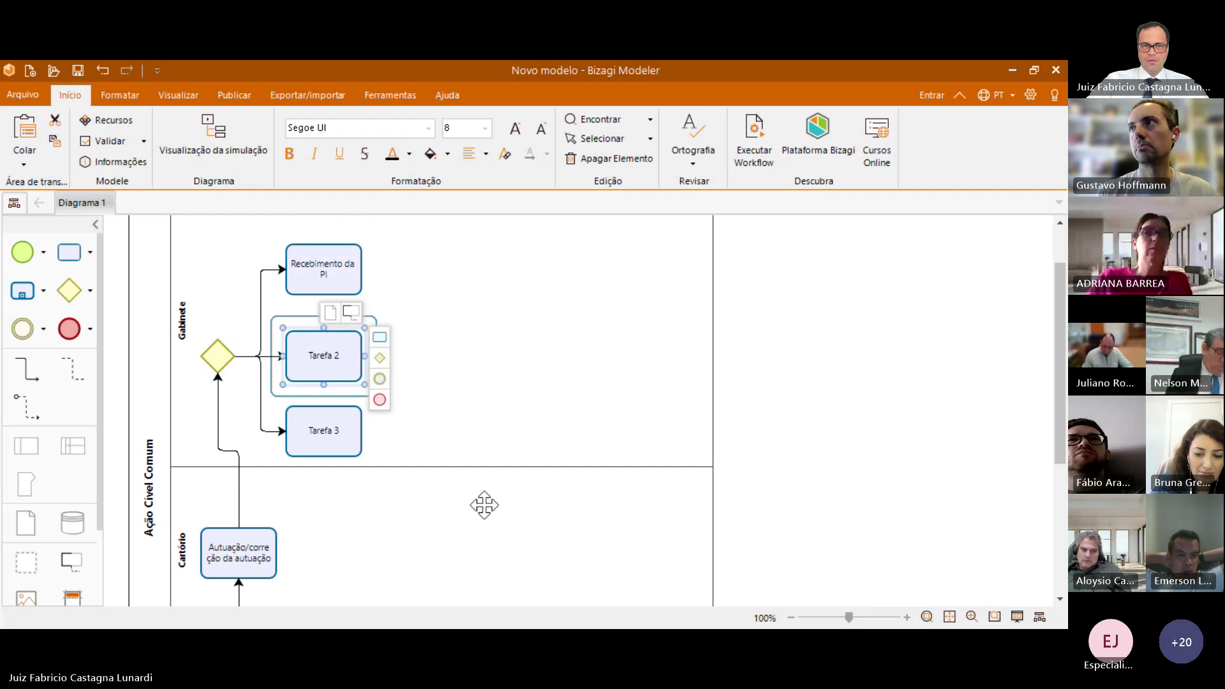
pyautogui.press('F2')
pyautogui.write('dETERM')
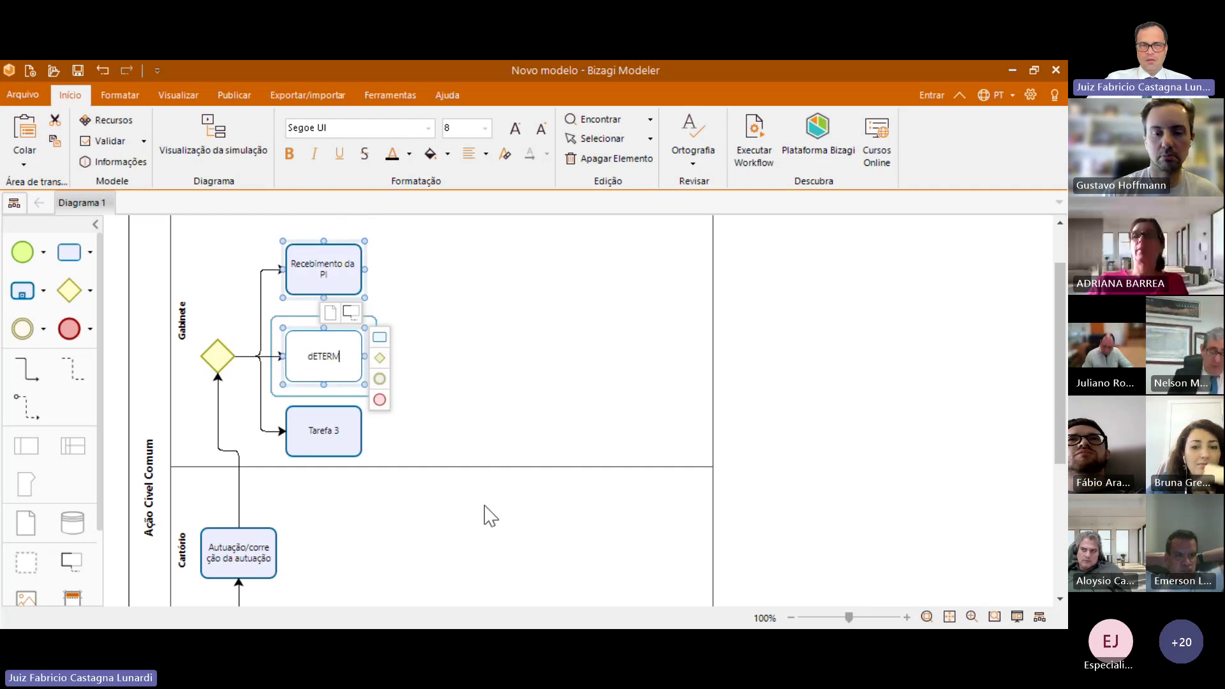
pyautogui.press('BackSpace')
pyautogui.press('BackSpace')
pyautogui.press('BackSpace')
pyautogui.write('Determina')
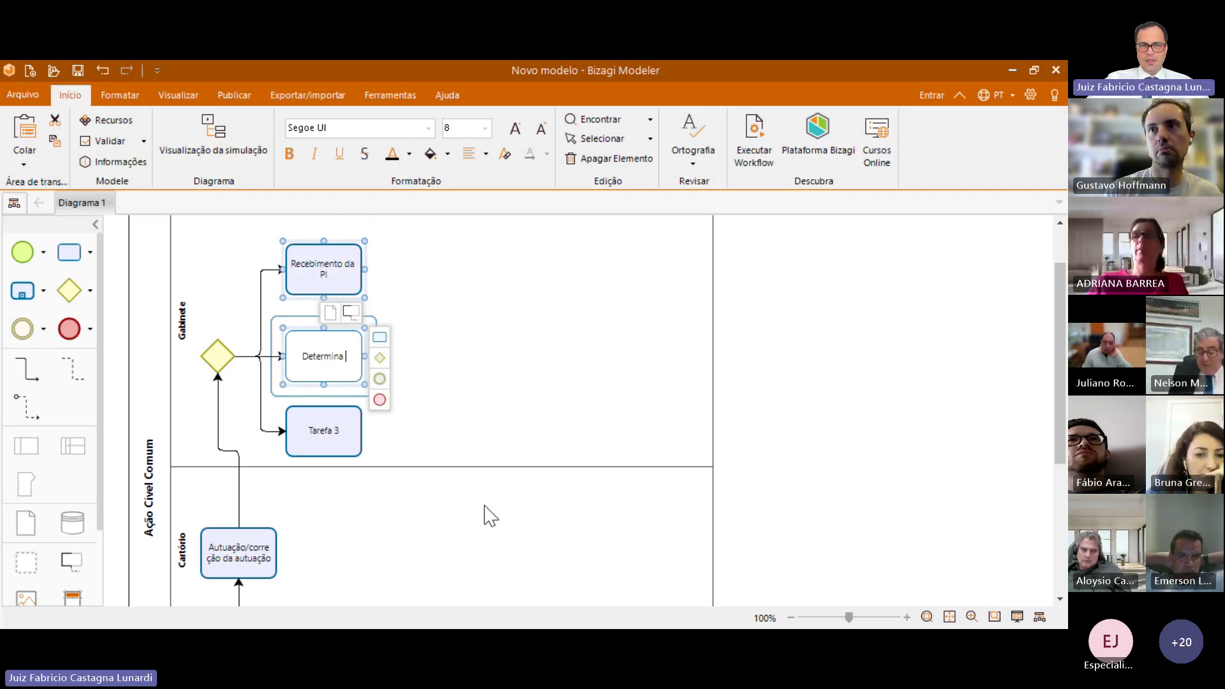
pyautogui.write(' a emer')
pyautogui.write('da')
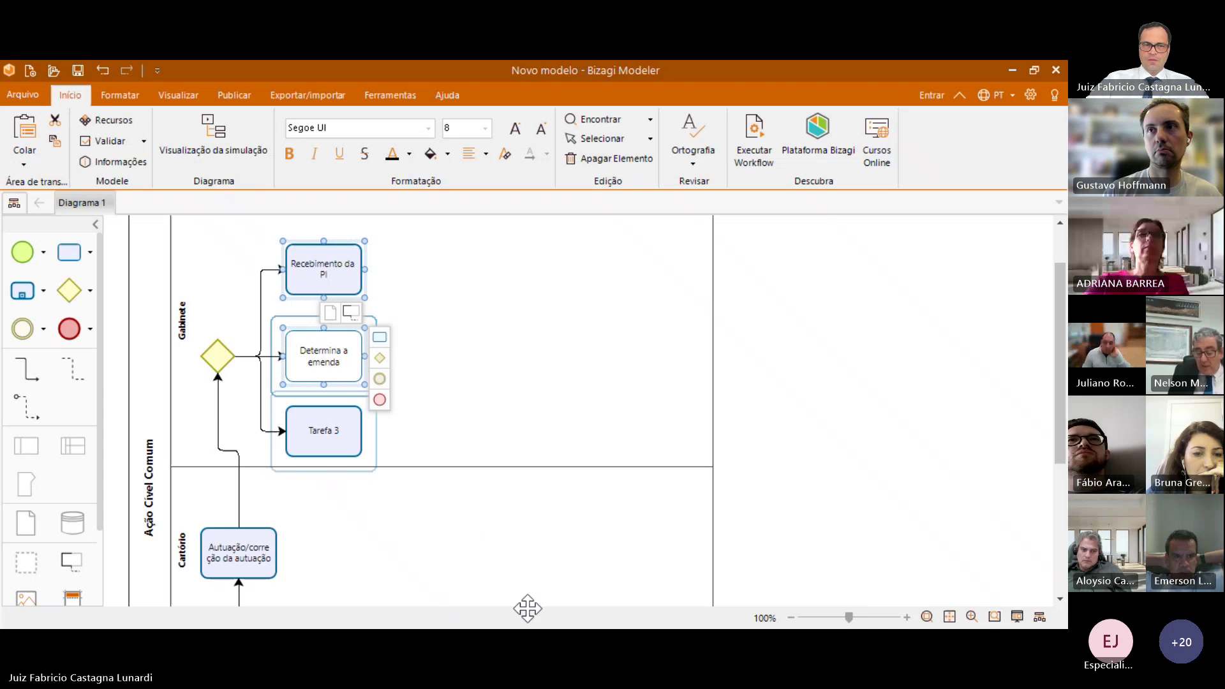
# Step: Rename the lowest task branching from the gateway as "Indefere a Petição Inicial ou Declina da Competência"
pyautogui.press('Tab')
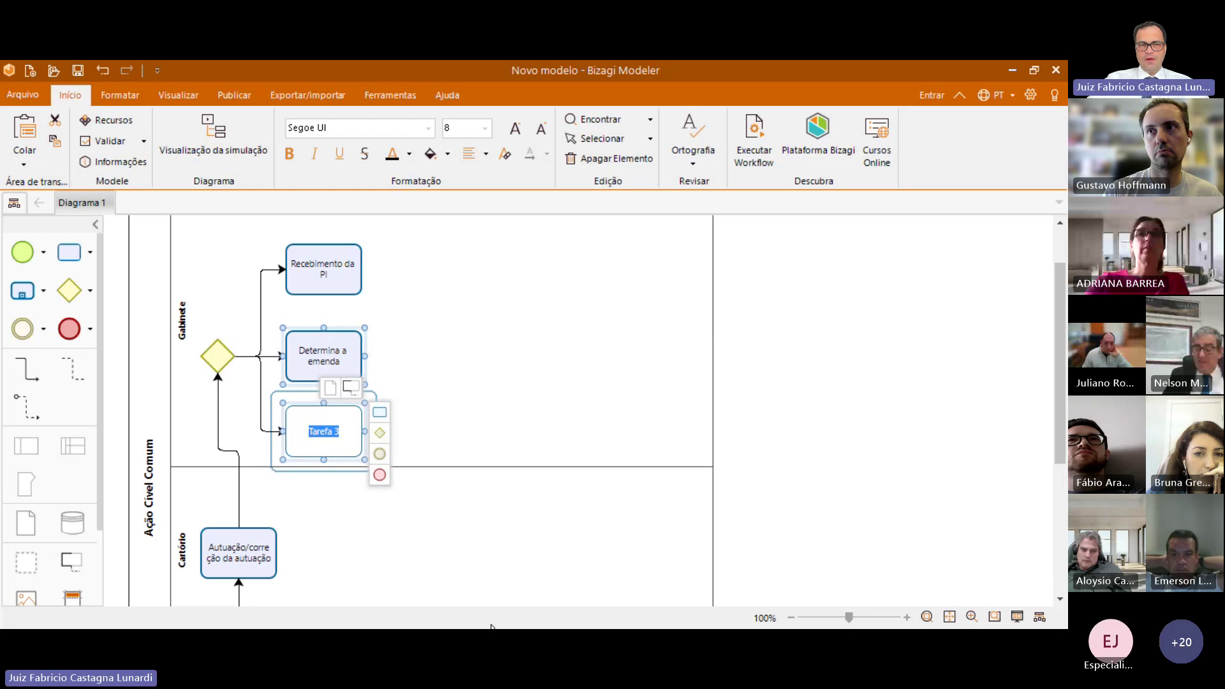
pyautogui.write('INdef')
pyautogui.press('BackSpace')
pyautogui.write('ndefer')
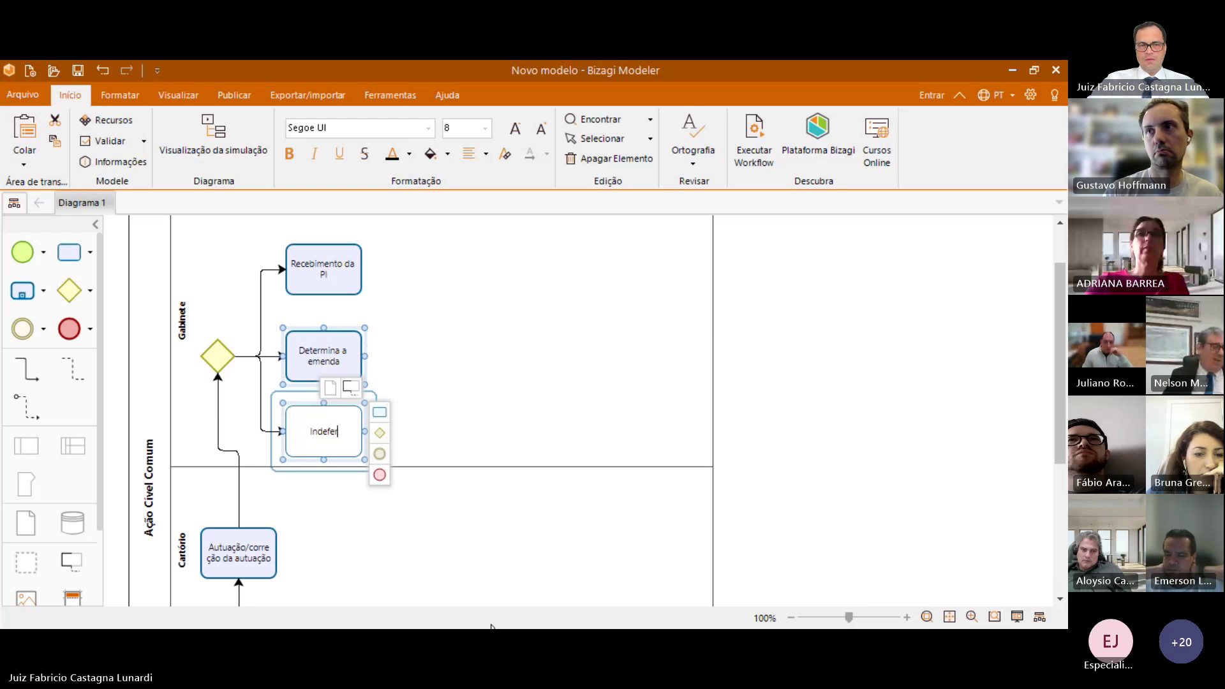
pyautogui.write('e a Petição')
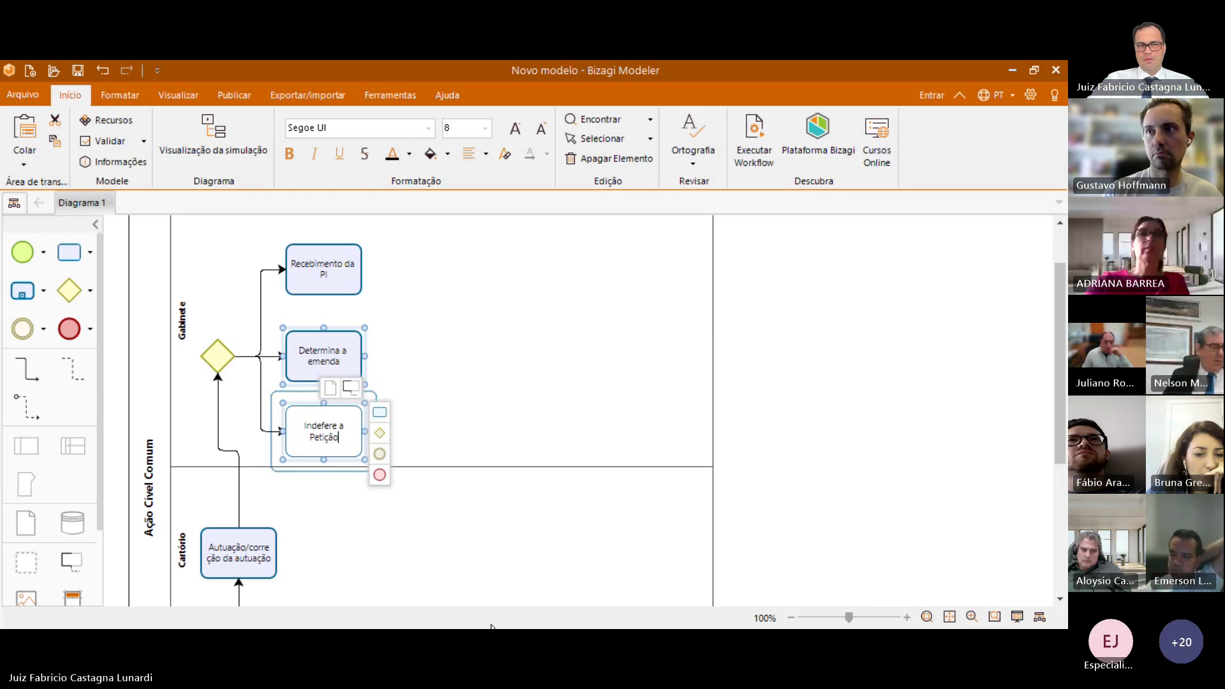
pyautogui.write(' INicia')
pyautogui.press('BackSpace')
pyautogui.press('BackSpace')
pyautogui.press('BackSpace')
pyautogui.press('BackSpace')
pyautogui.press('BackSpace')
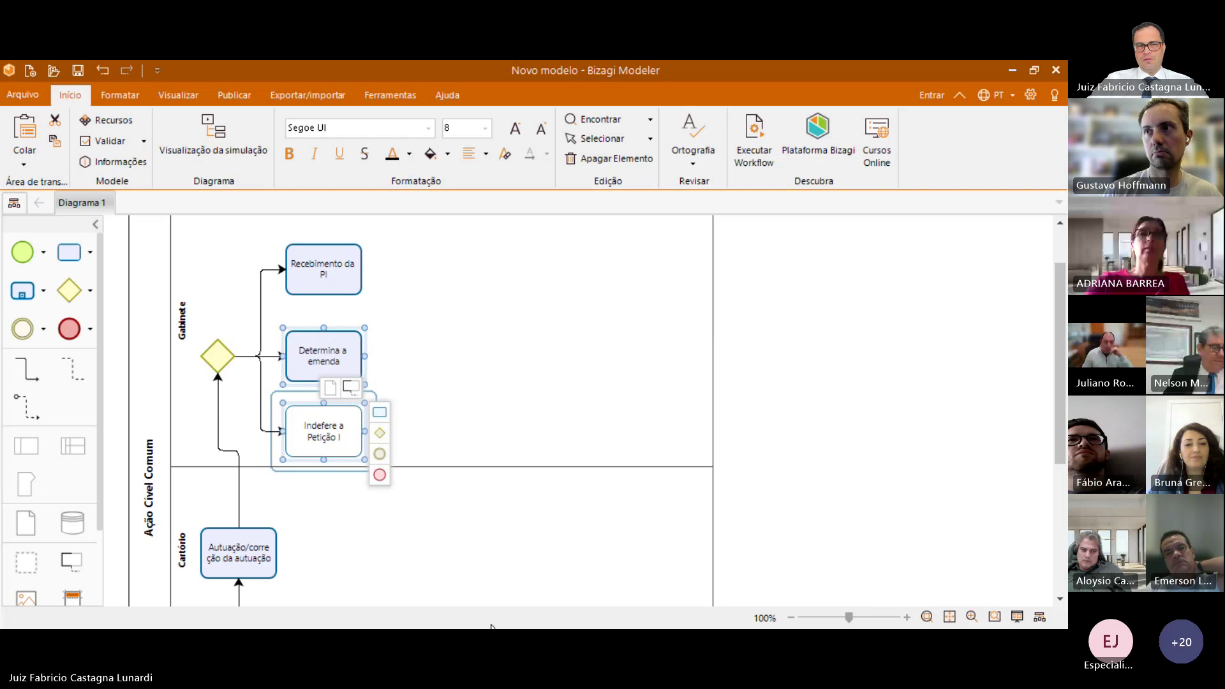
pyautogui.write('nicial')
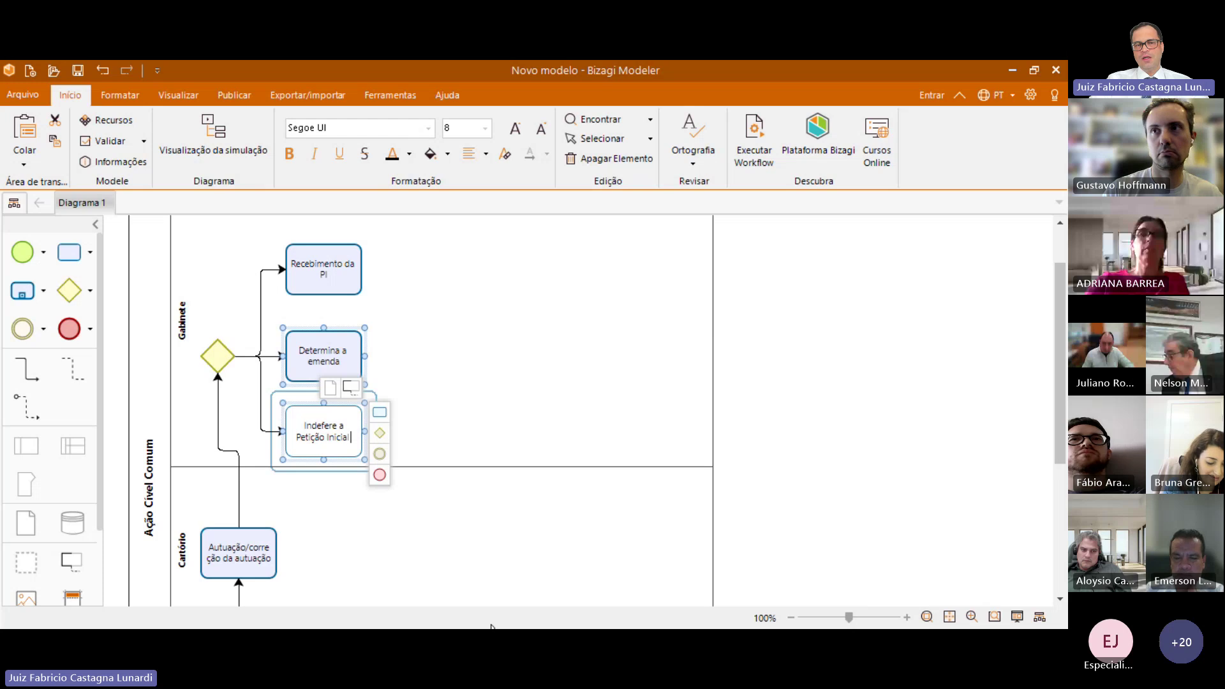
pyautogui.write(' ou Declin')
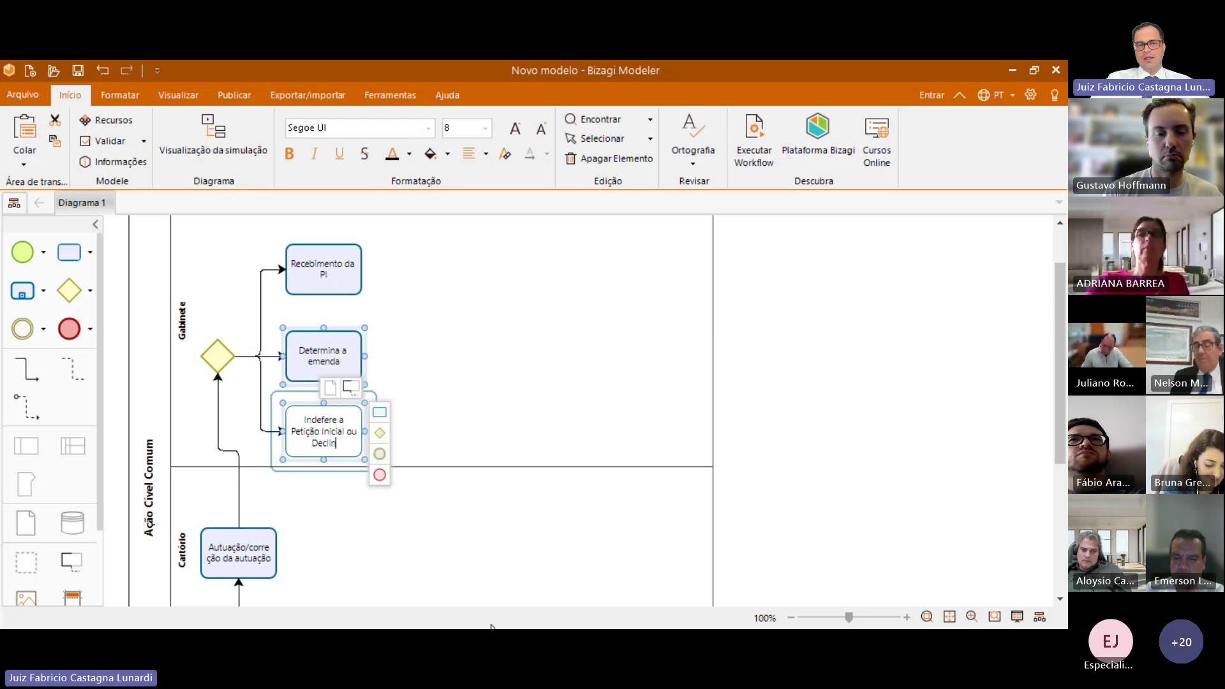
pyautogui.write('a da')
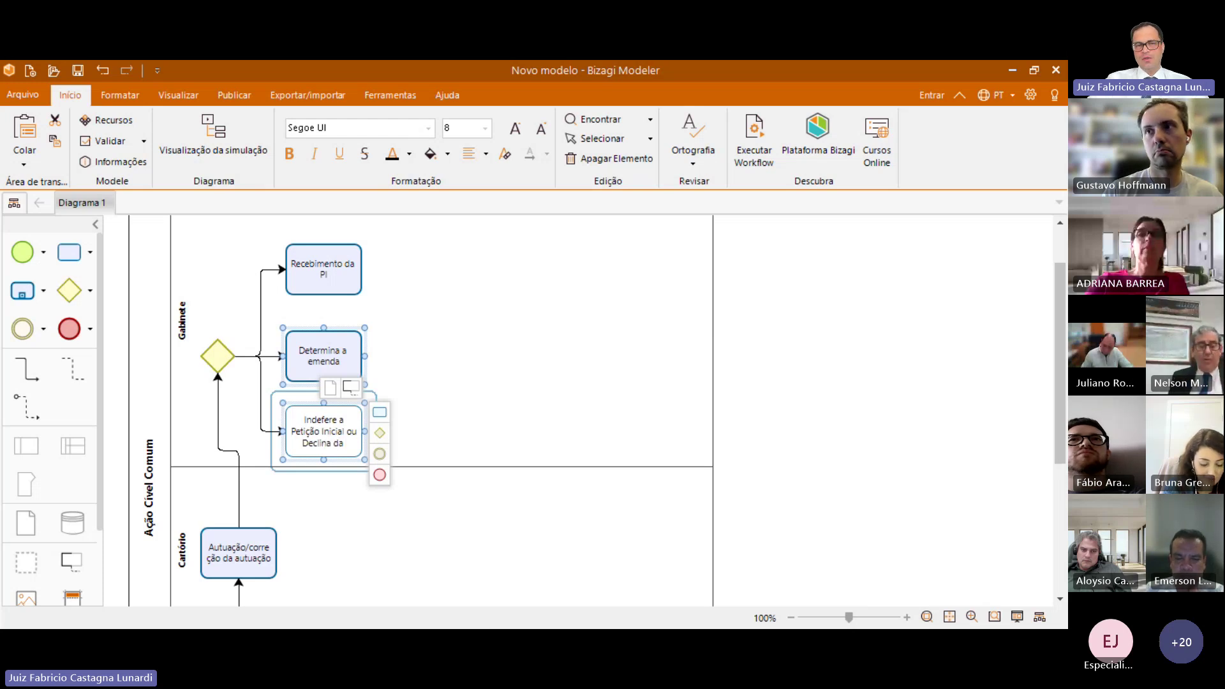
pyautogui.write(' Competênc')
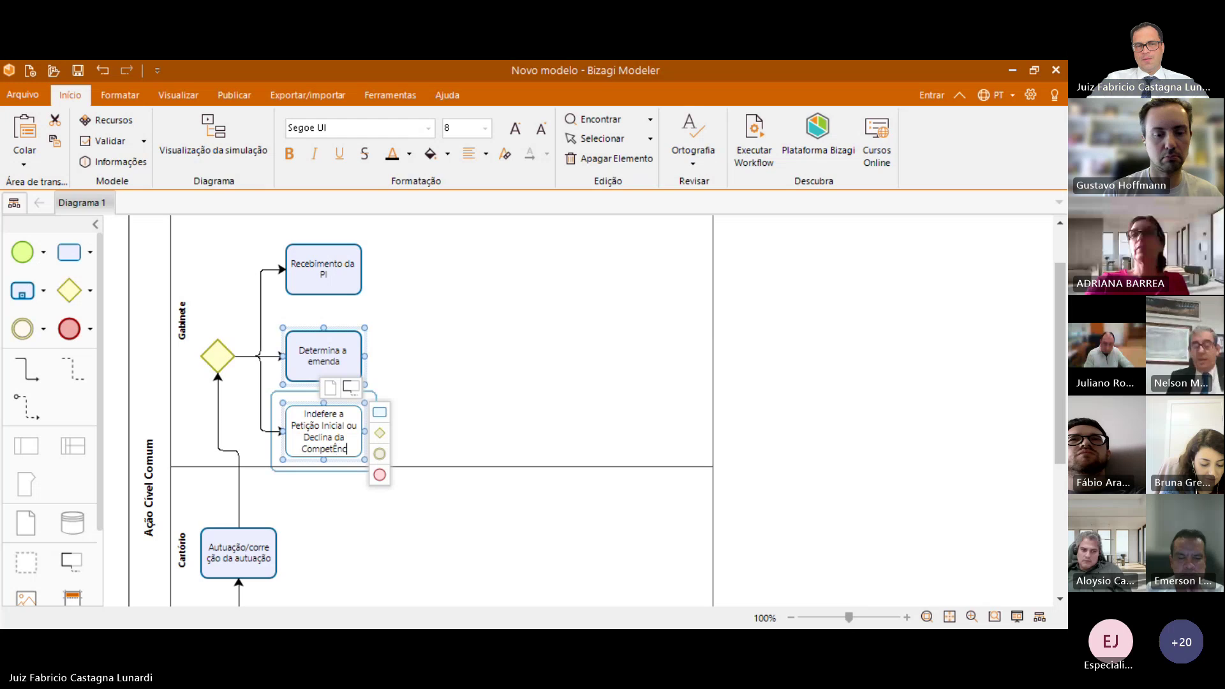
pyautogui.press('BackSpace')
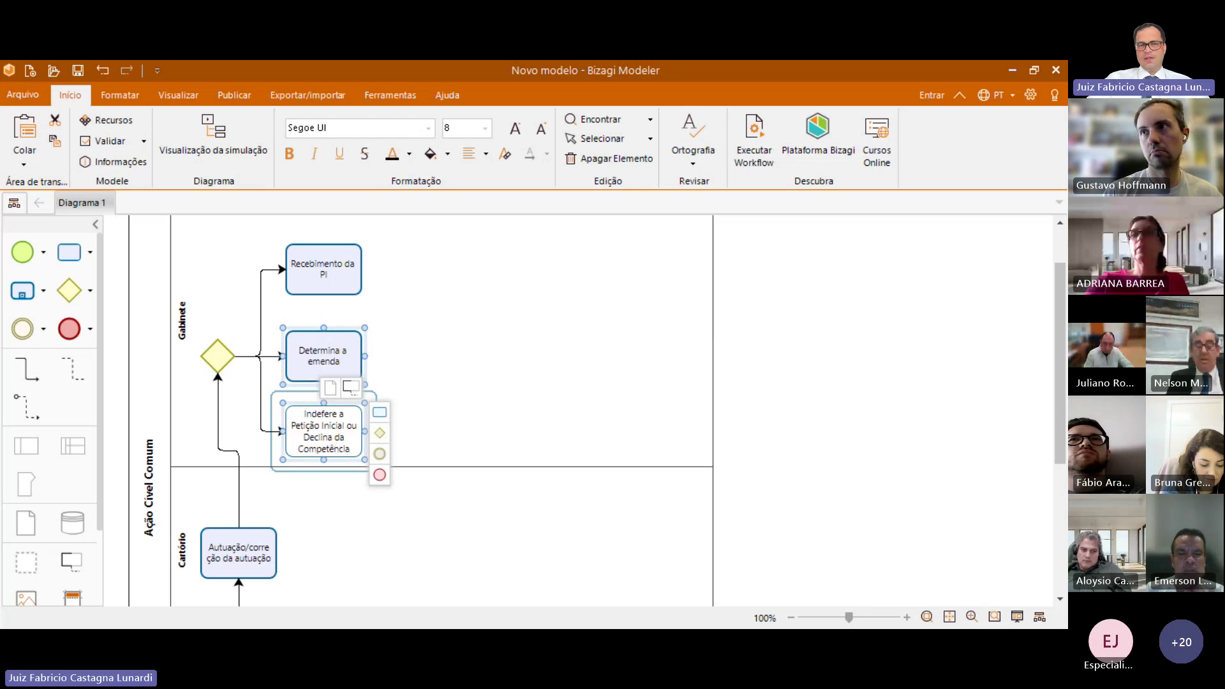
pyautogui.click(873, 402)
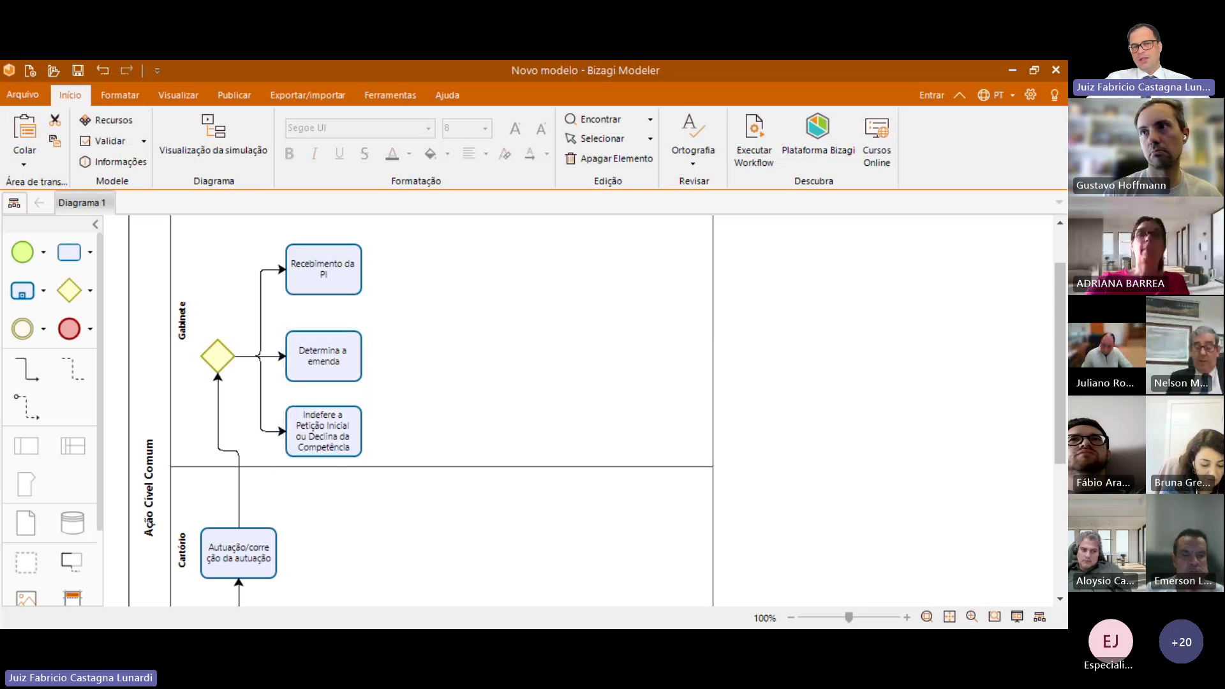
# Step: Add a task following "Indefere a Petição Inicial ou Declina da Competência" and connect it to an end event in the Gabinete lane, spaced further along
pyautogui.moveTo(380, 413); pyautogui.dragTo(443, 432)
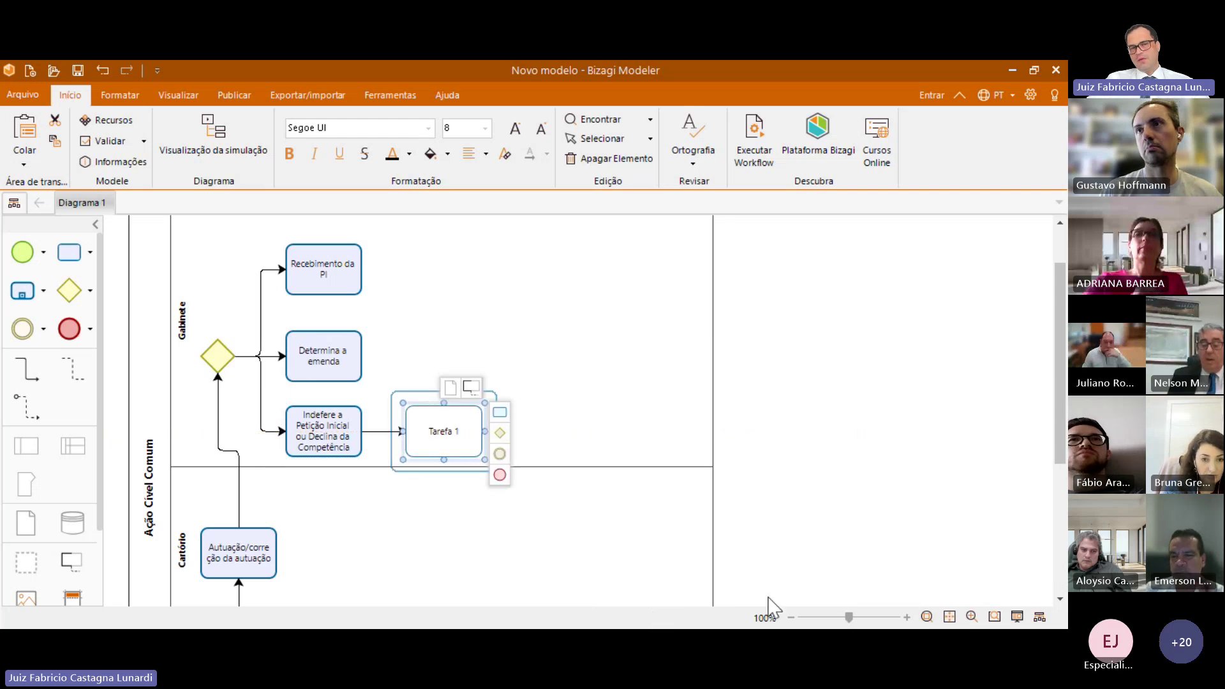
pyautogui.moveTo(499, 474); pyautogui.dragTo(548, 432)
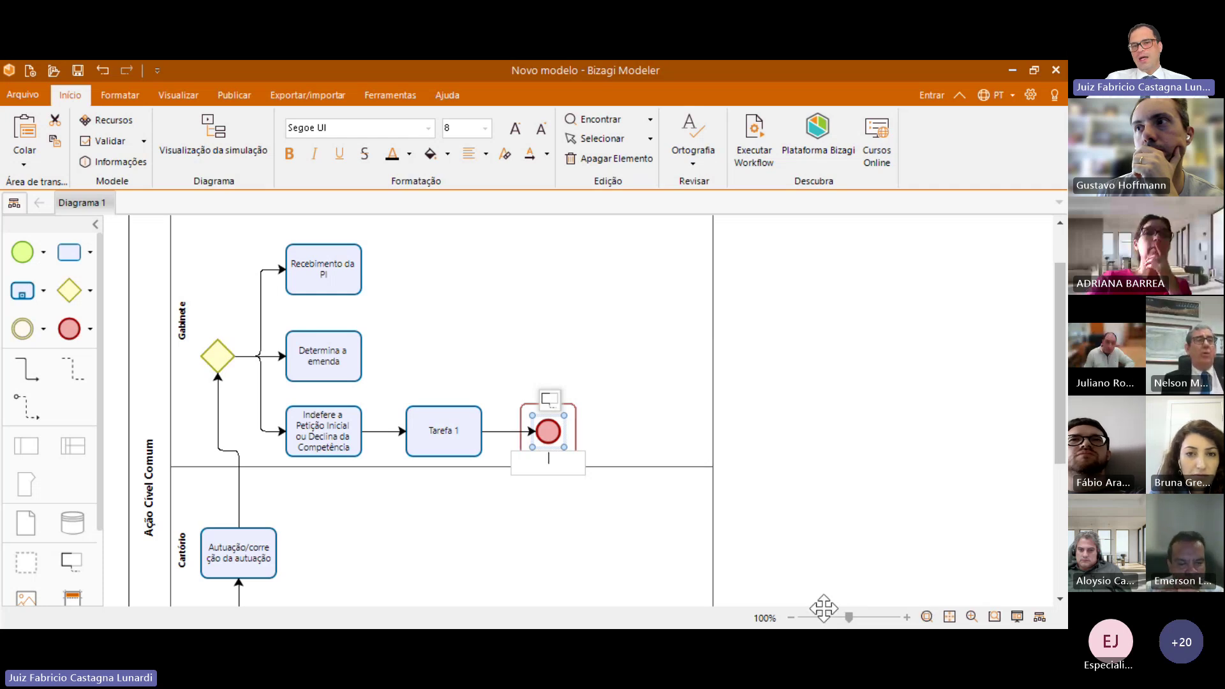
pyautogui.moveTo(548, 430); pyautogui.dragTo(582, 432)
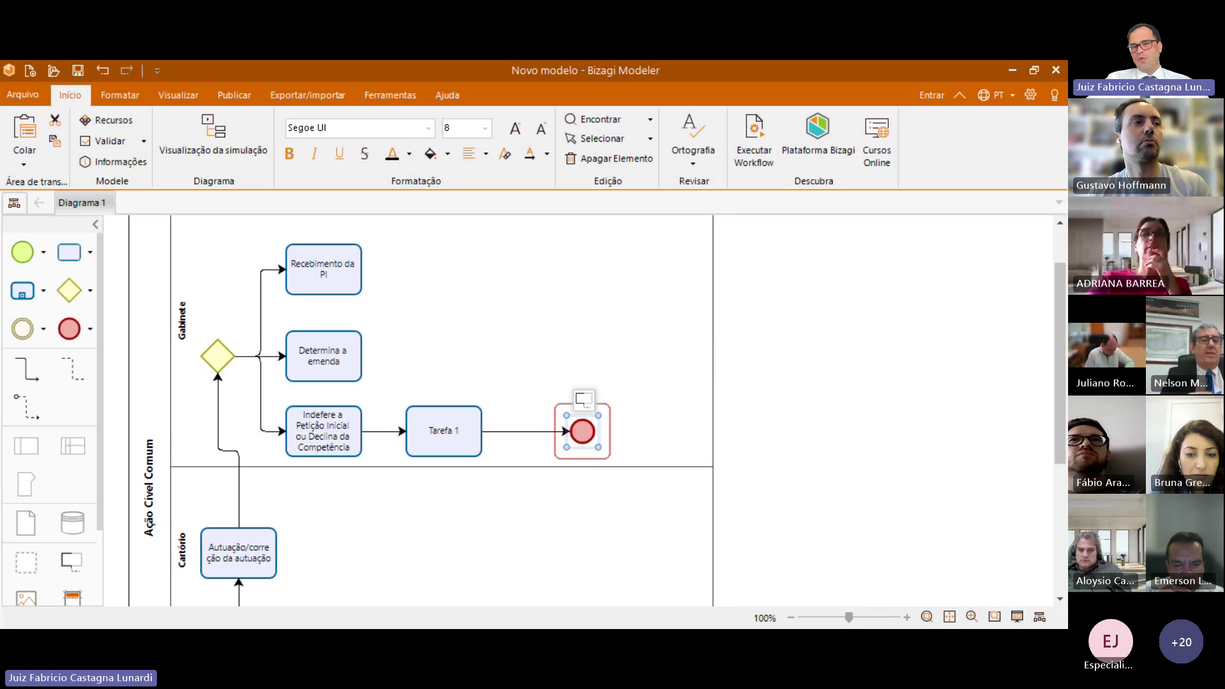
pyautogui.click(788, 564)
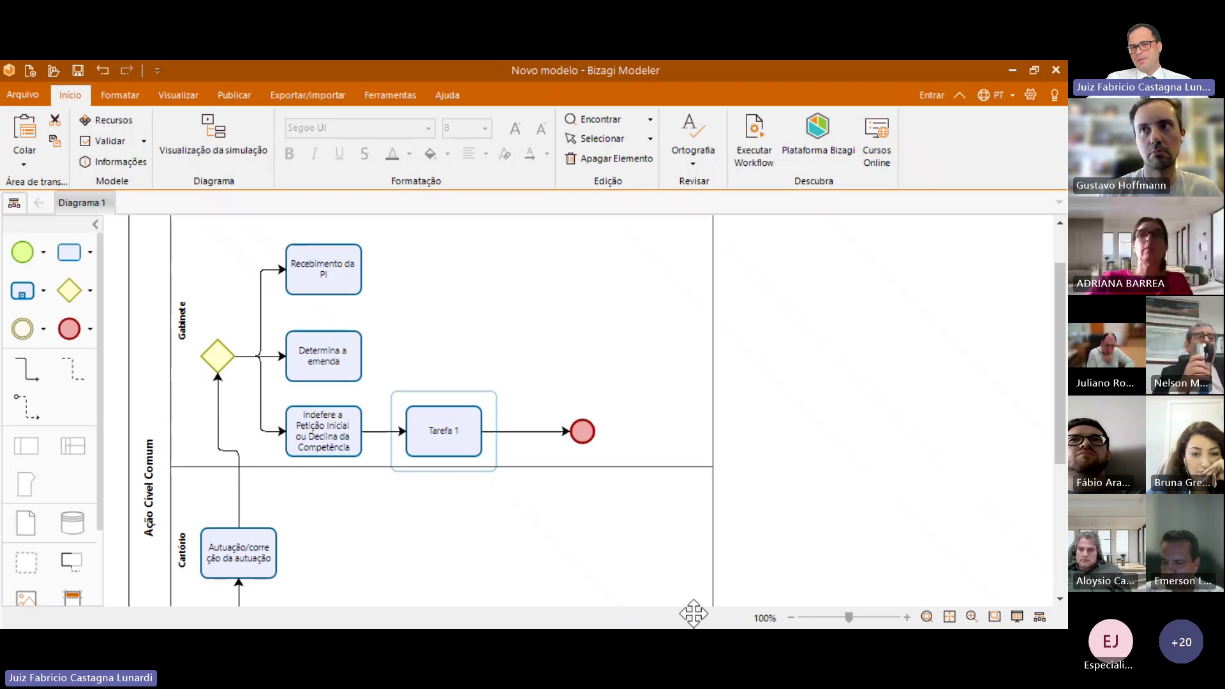
# Step: Attach the annotation "Check List para arquivamento" to the task before the end event and place it beneath that task in the Cartório lane
pyautogui.click(443, 431)
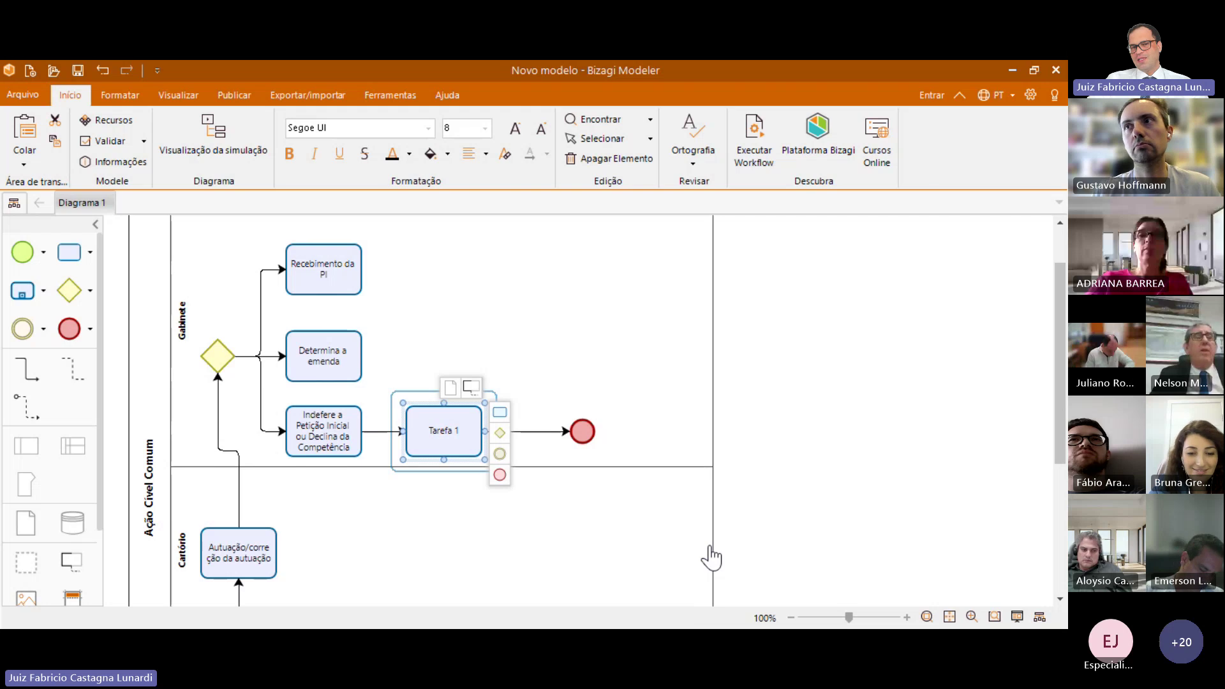
pyautogui.moveTo(711, 550)
pyautogui.mouseDown()
pyautogui.moveTo(778, 492)
pyautogui.moveTo(795, 488)
pyautogui.moveTo(799, 510)
pyautogui.mouseUp()
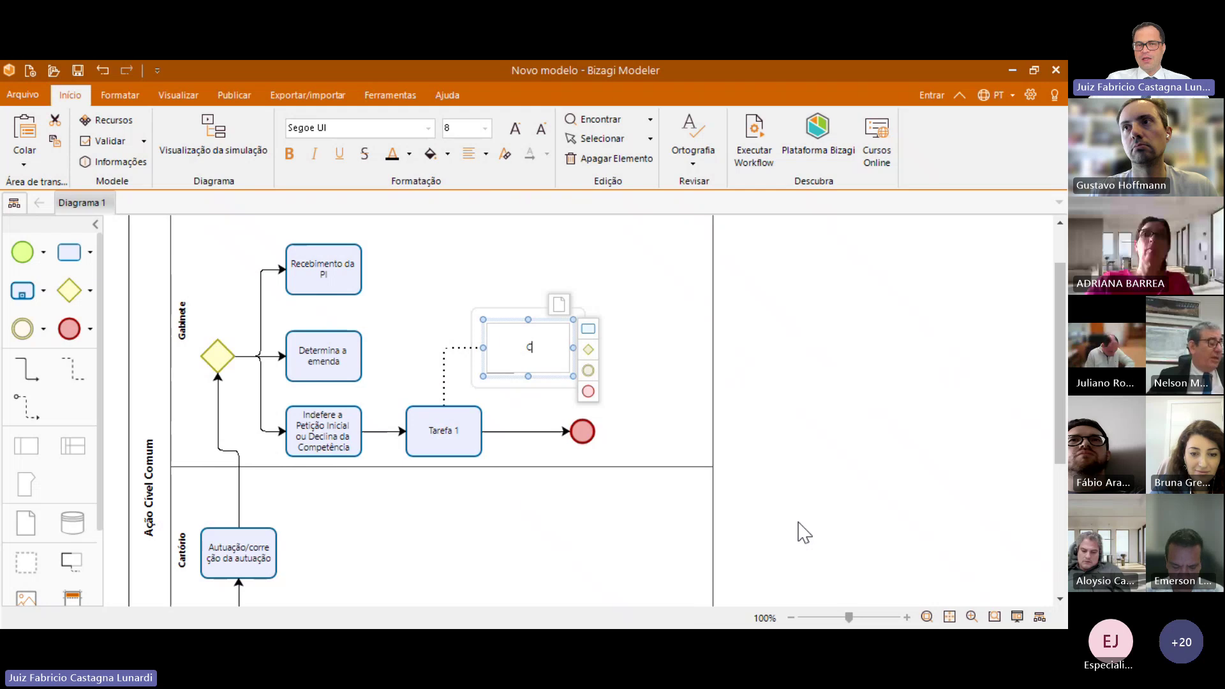
pyautogui.write('Check')
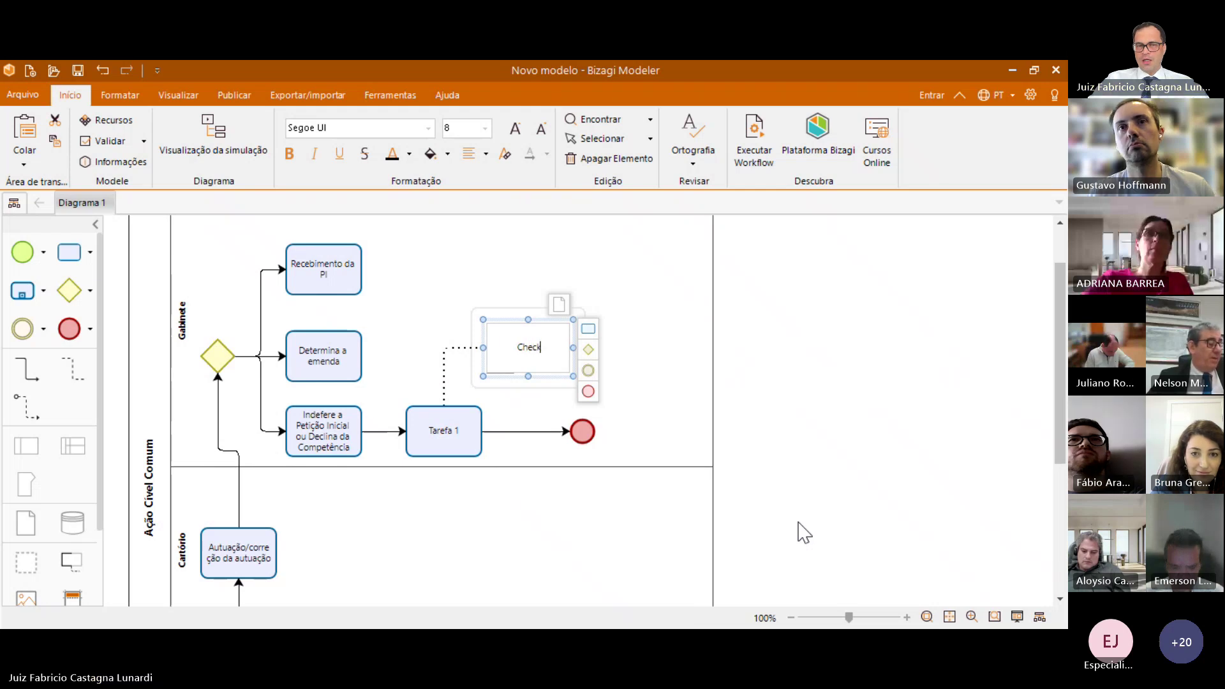
pyautogui.write(' List para')
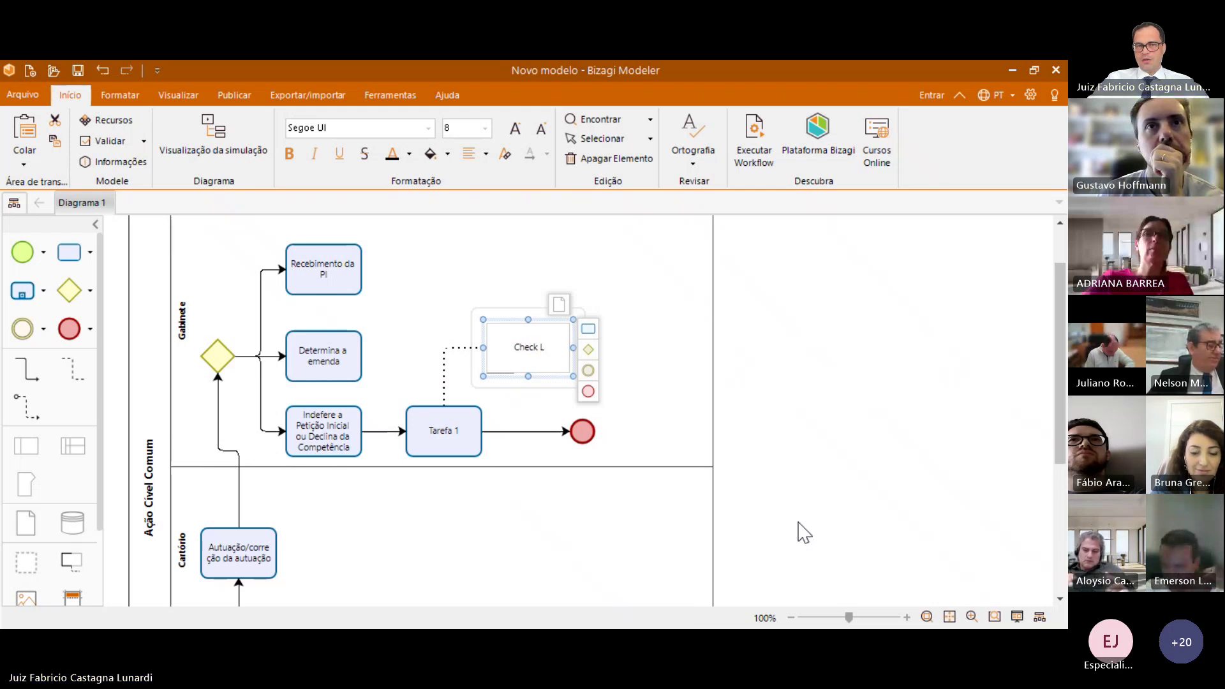
pyautogui.write(' arquivamento')
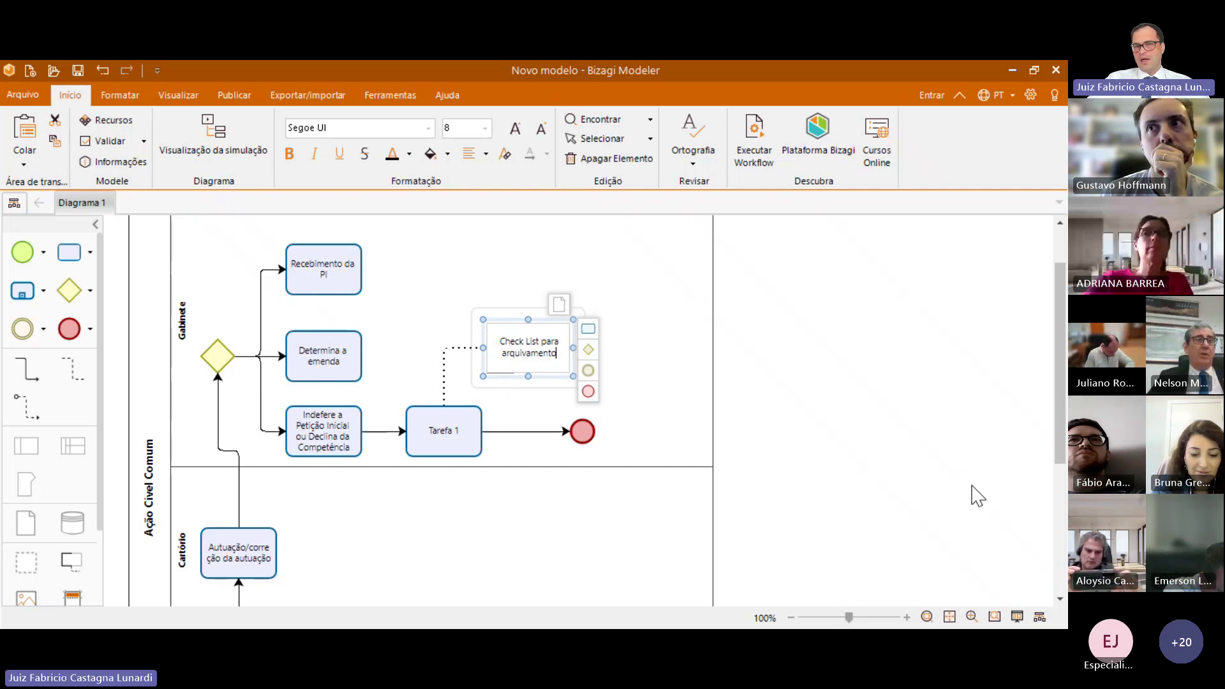
pyautogui.press('Escape')
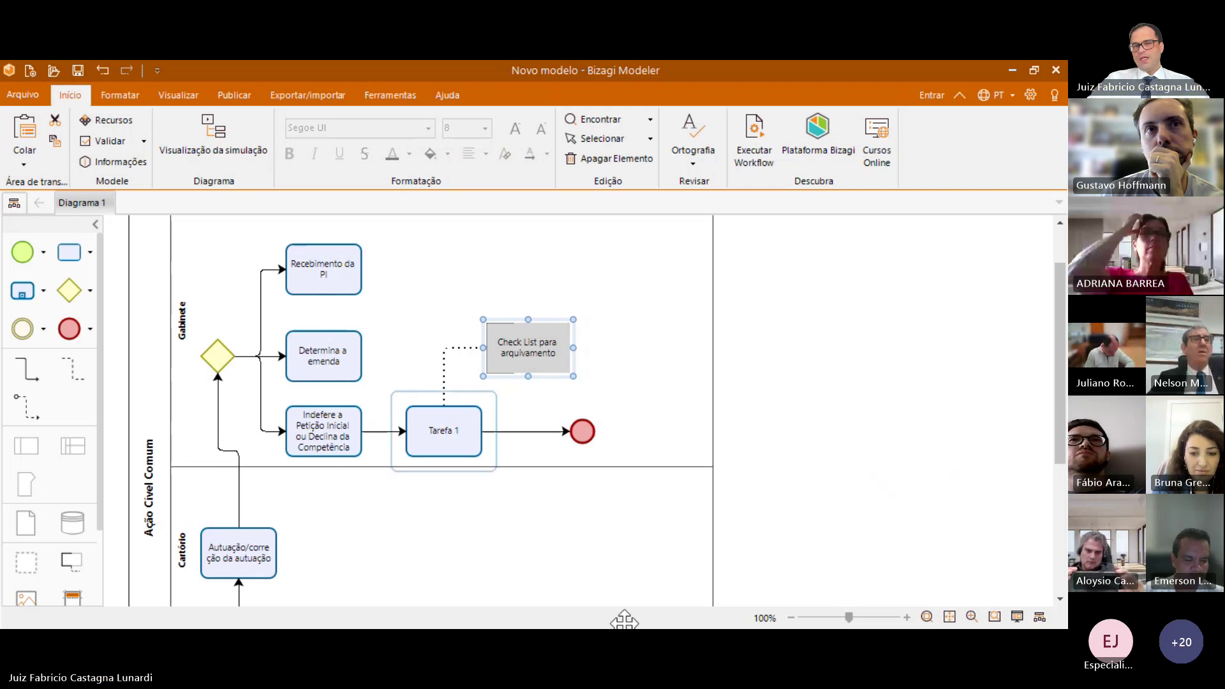
pyautogui.click(801, 520)
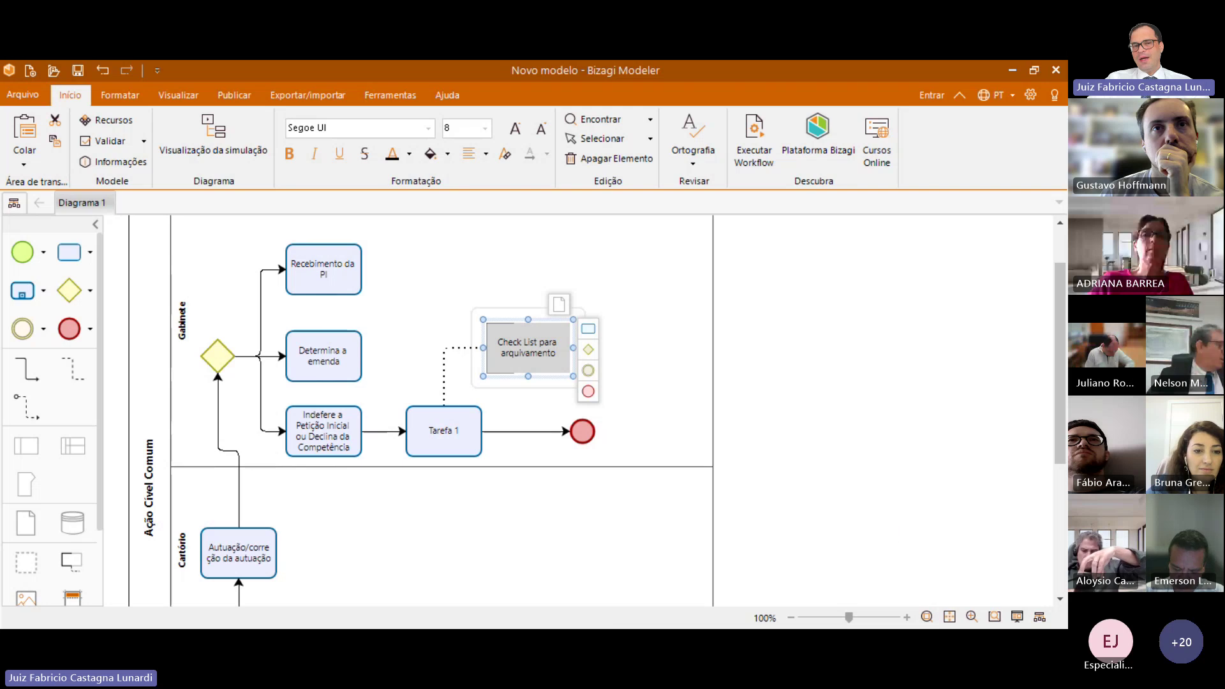
pyautogui.scroll(-2, 443, 357)
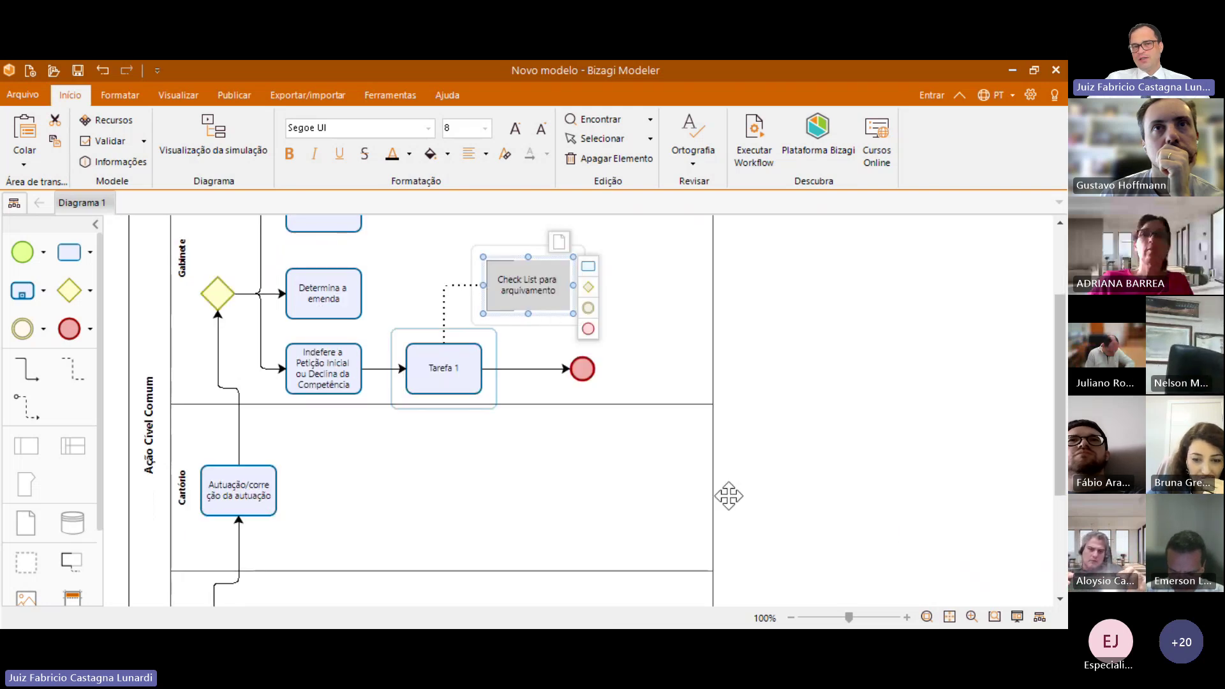
pyautogui.moveTo(528, 285)
pyautogui.mouseDown()
pyautogui.moveTo(447, 355)
pyautogui.moveTo(447, 477)
pyautogui.mouseUp()
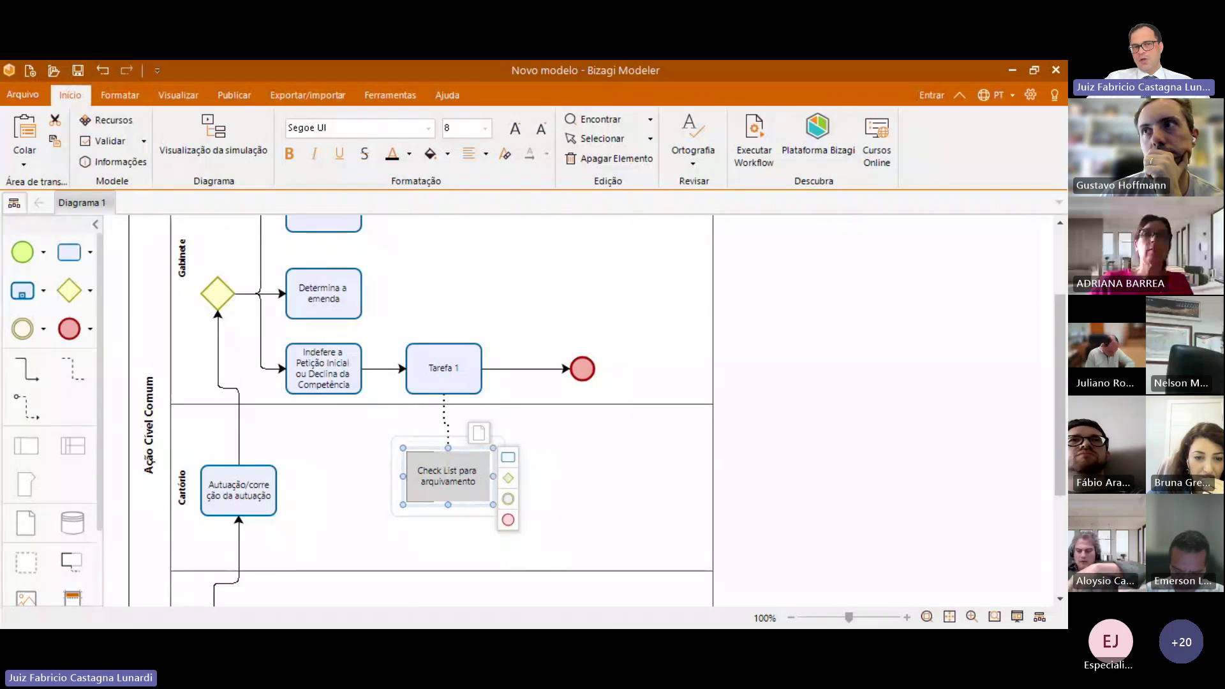
# Step: Review the flow from the start event in the Externo lane through Cartório to the Gabinete branches, annotation and end event
pyautogui.scroll(-2, 443, 411)
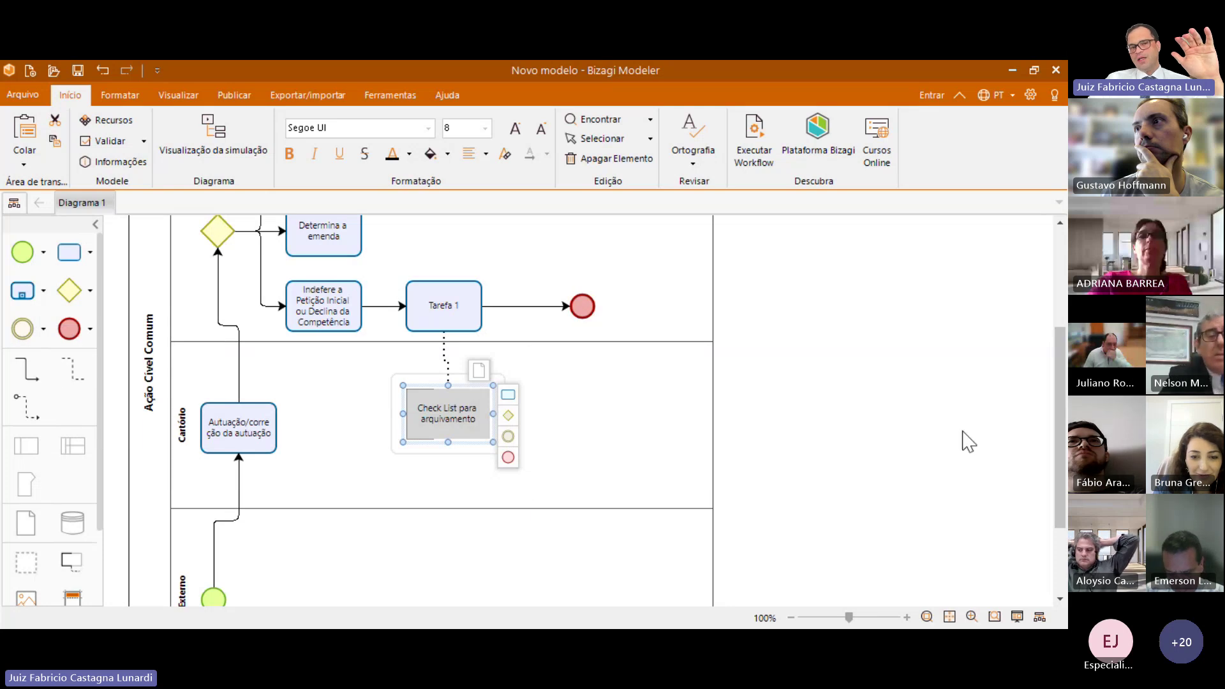
pyautogui.scroll(2, 602, 582)
pyautogui.moveTo(323, 268); pyautogui.dragTo(406, 268)
pyautogui.moveTo(640, 385); pyautogui.dragTo(477, 383)
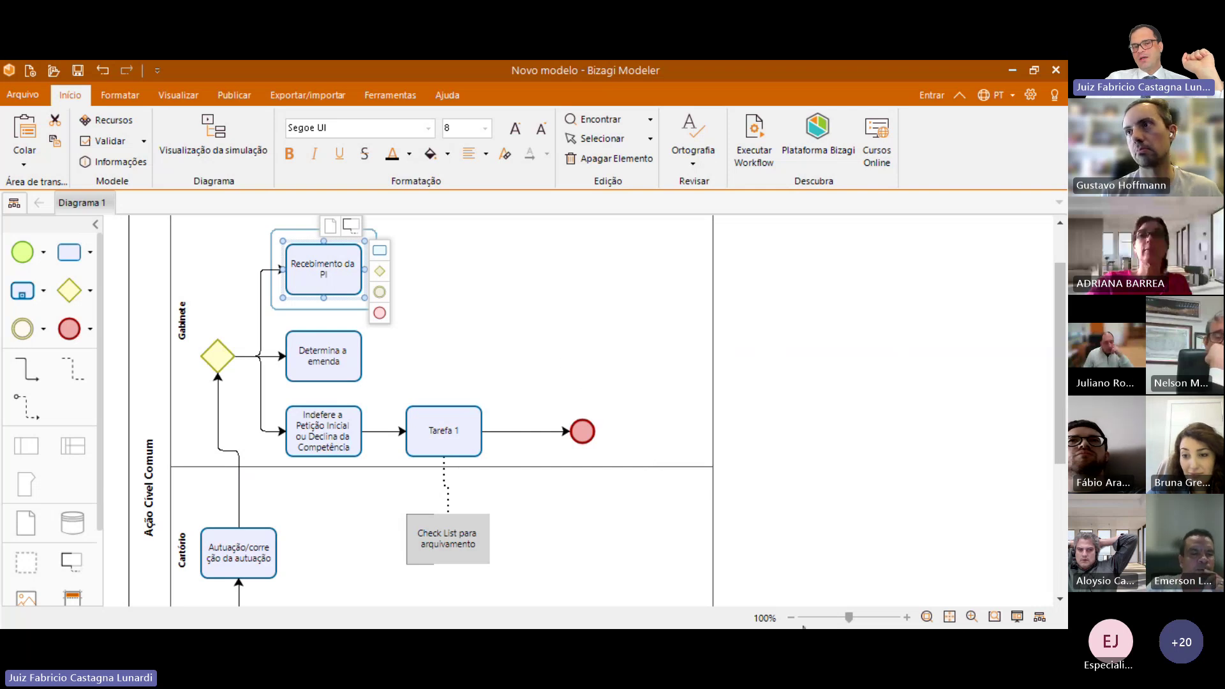
pyautogui.scroll(-4, 421, 408)
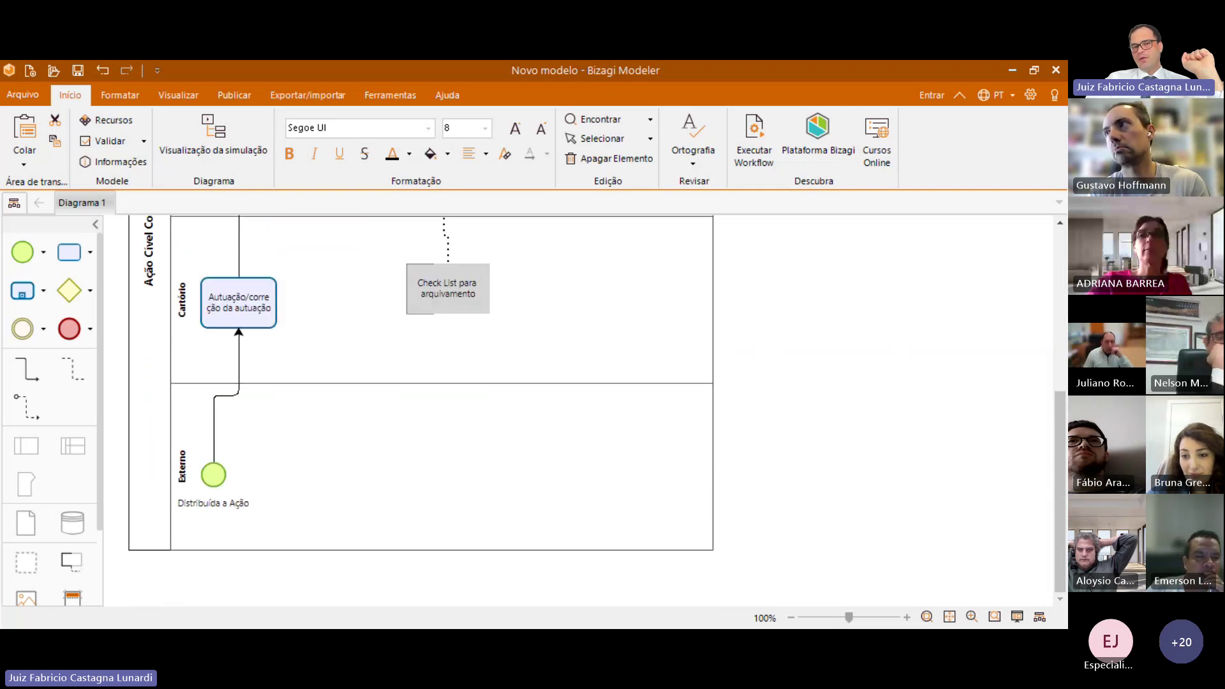
pyautogui.scroll(5, 421, 408)
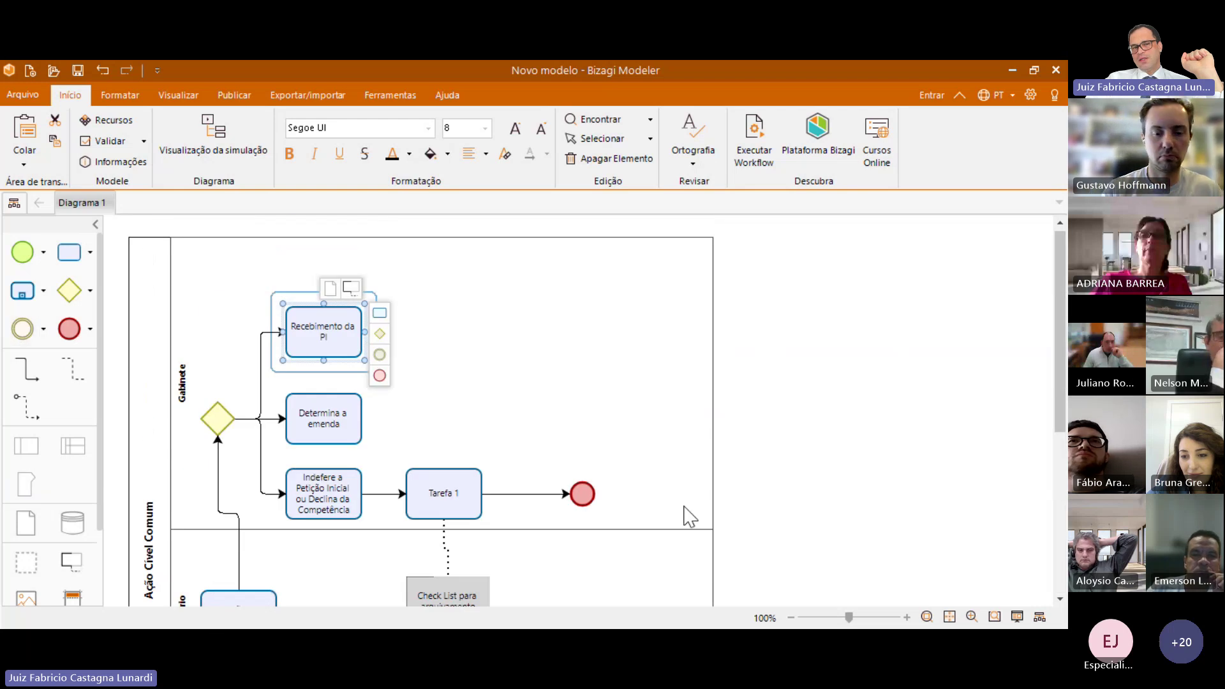
pyautogui.scroll(-5, 735, 606)
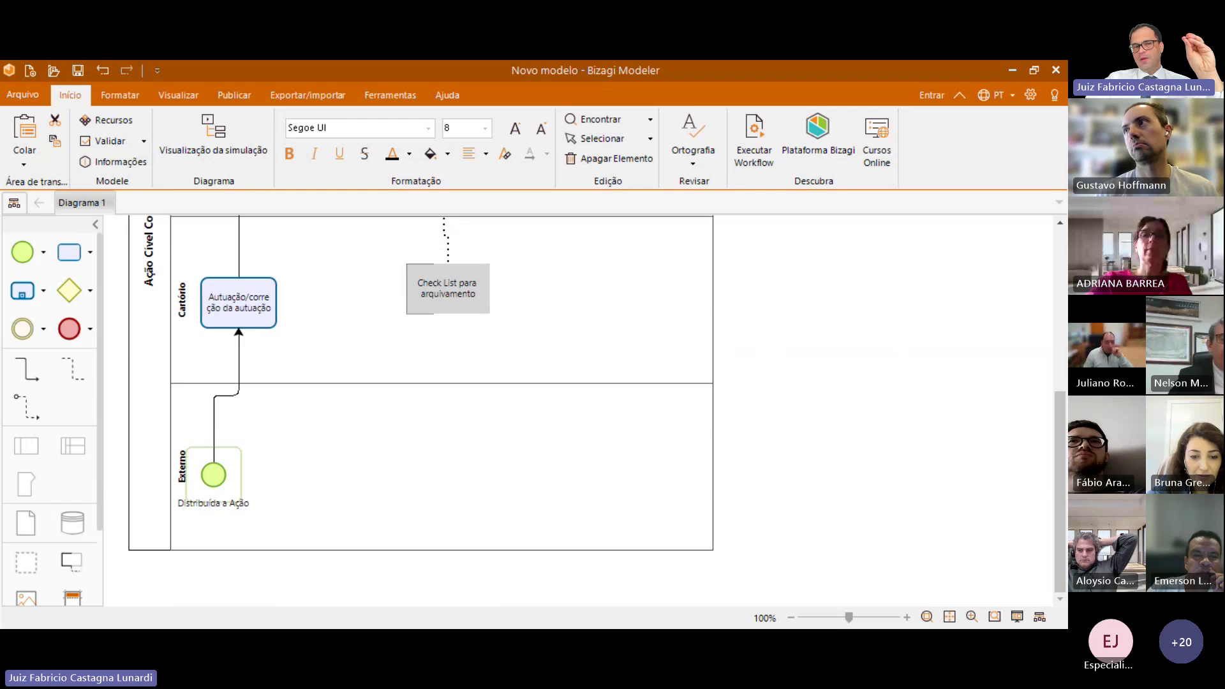
pyautogui.click(213, 475)
pyautogui.scroll(3, 815, 595)
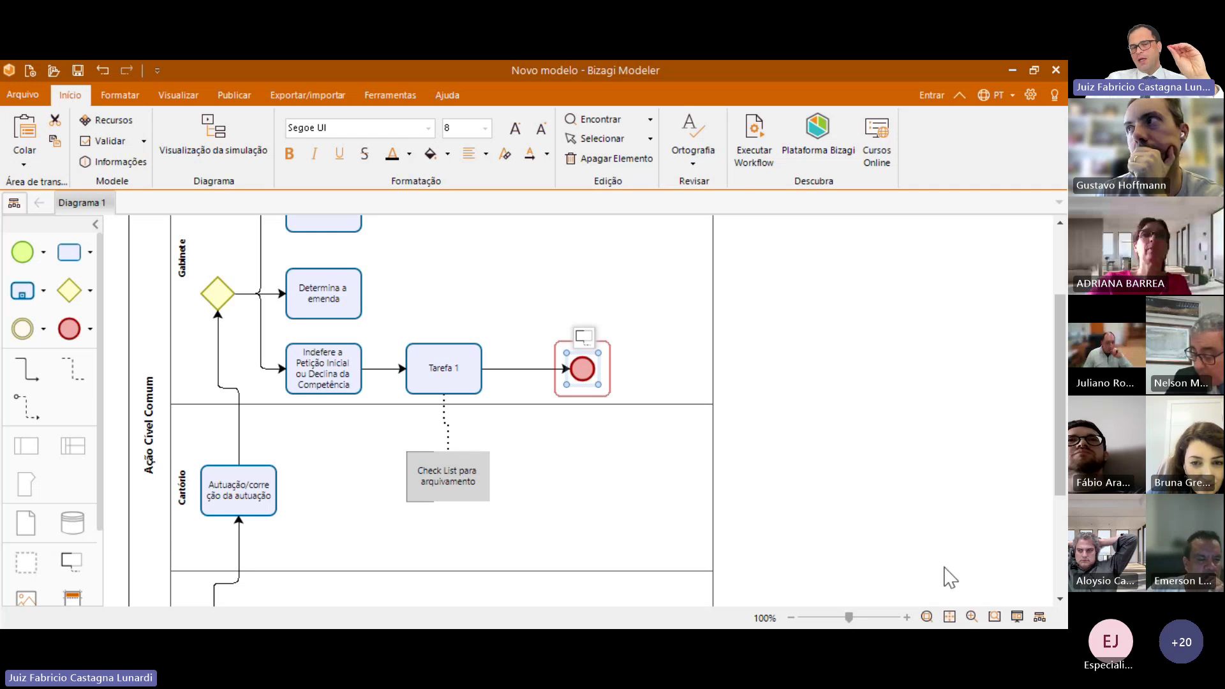
pyautogui.scroll(-3, 950, 577)
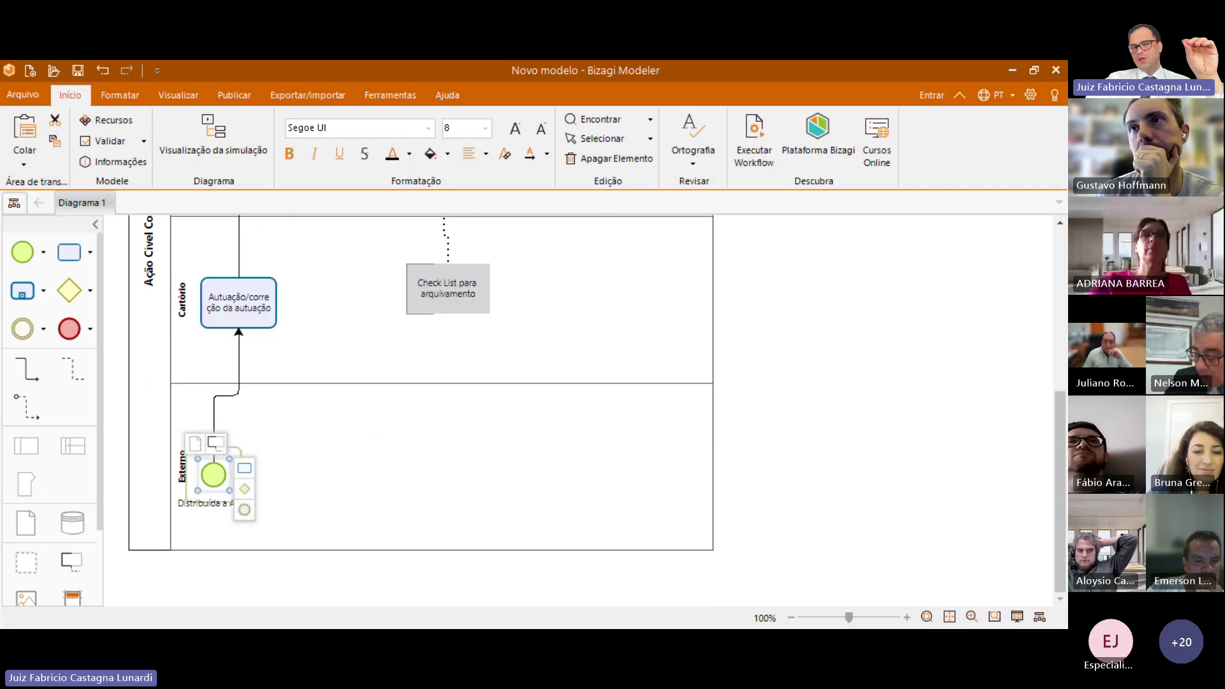
pyautogui.scroll(4, 849, 600)
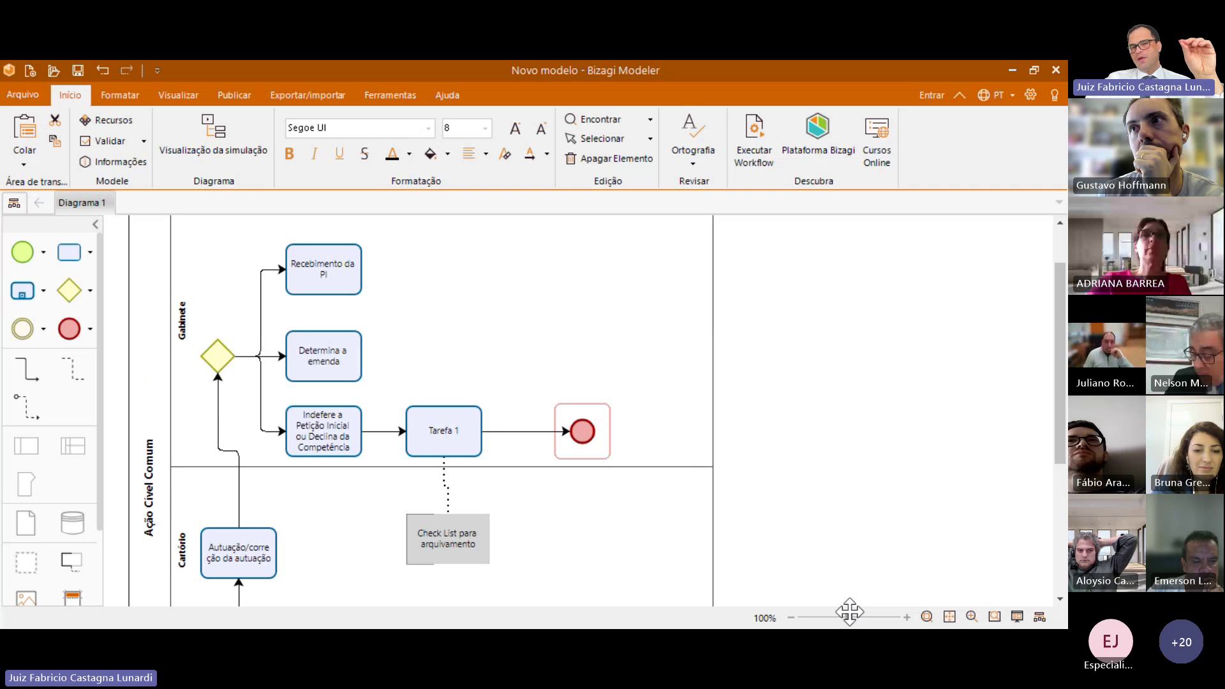
pyautogui.scroll(-3, 440, 408)
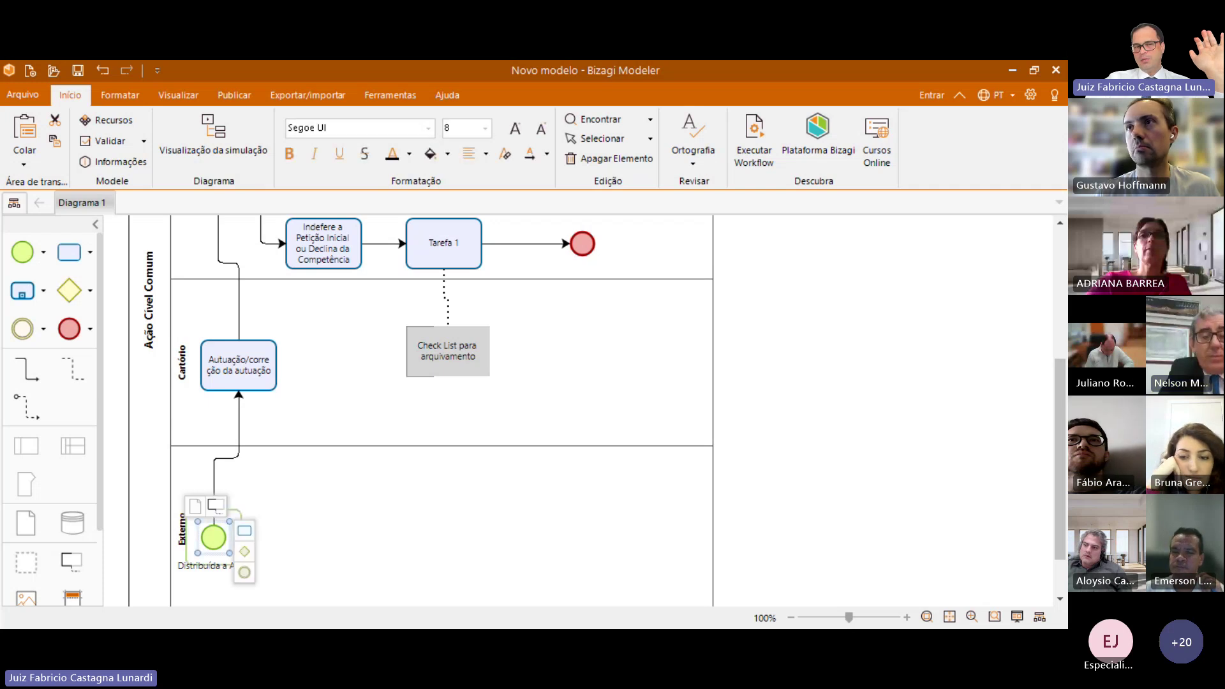
pyautogui.scroll(2, 220, 520)
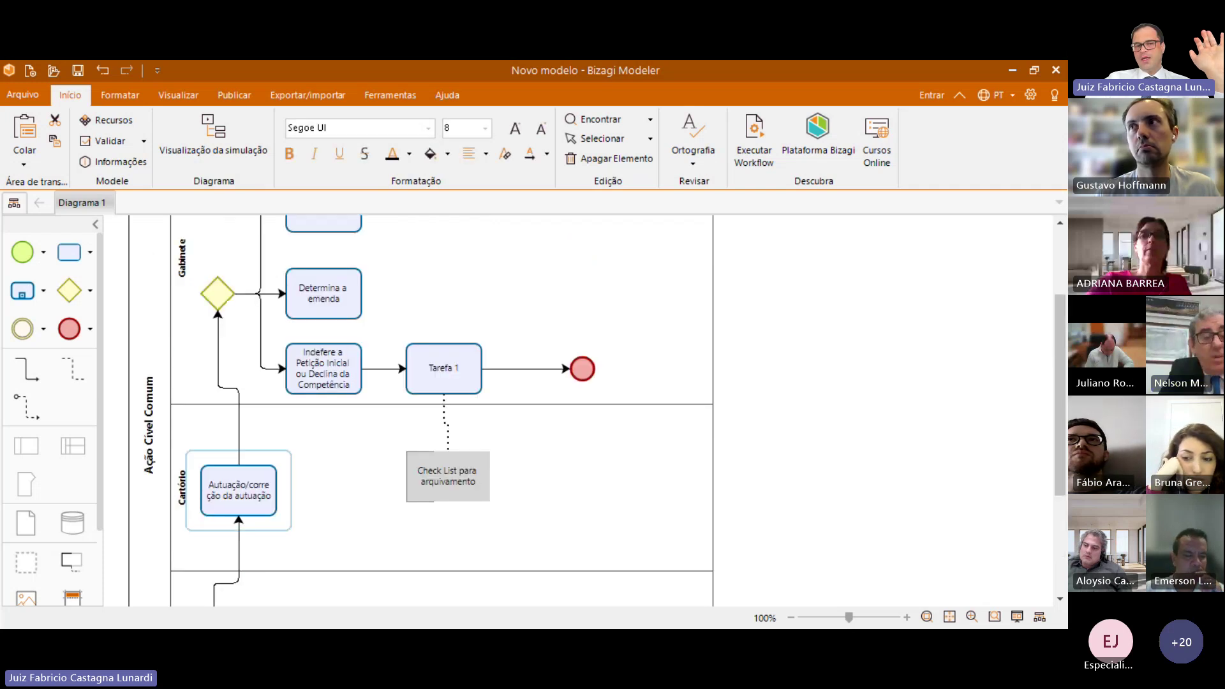
pyautogui.click(239, 491)
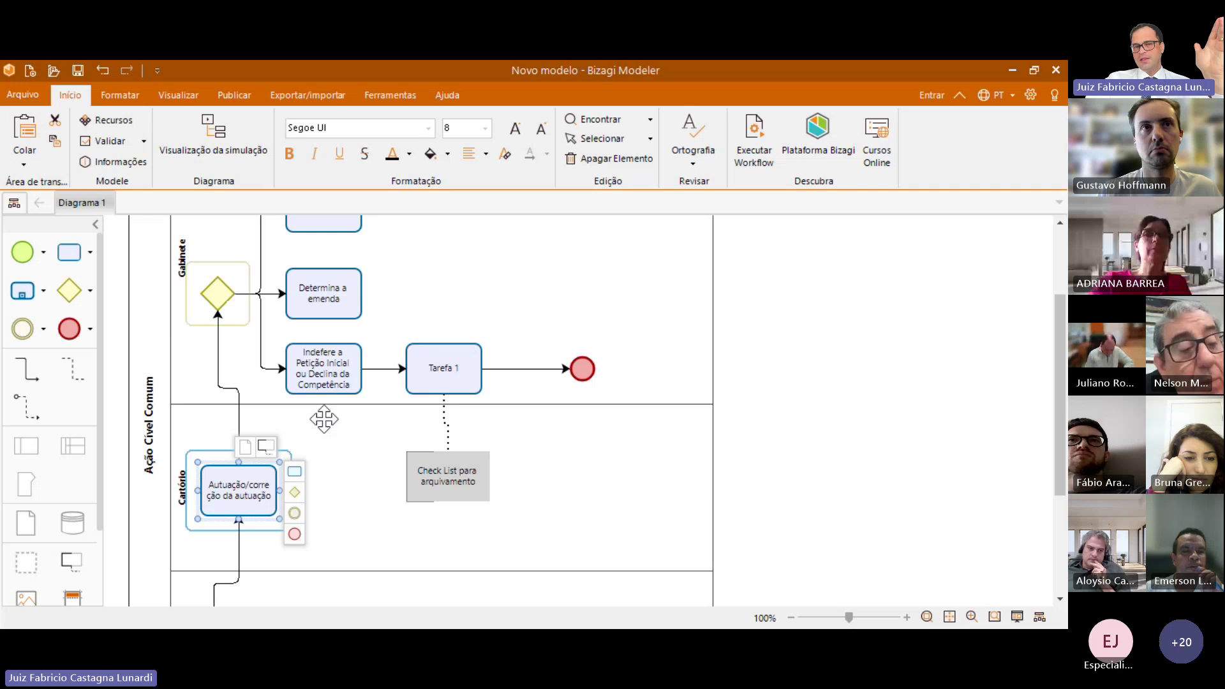
pyautogui.click(444, 376)
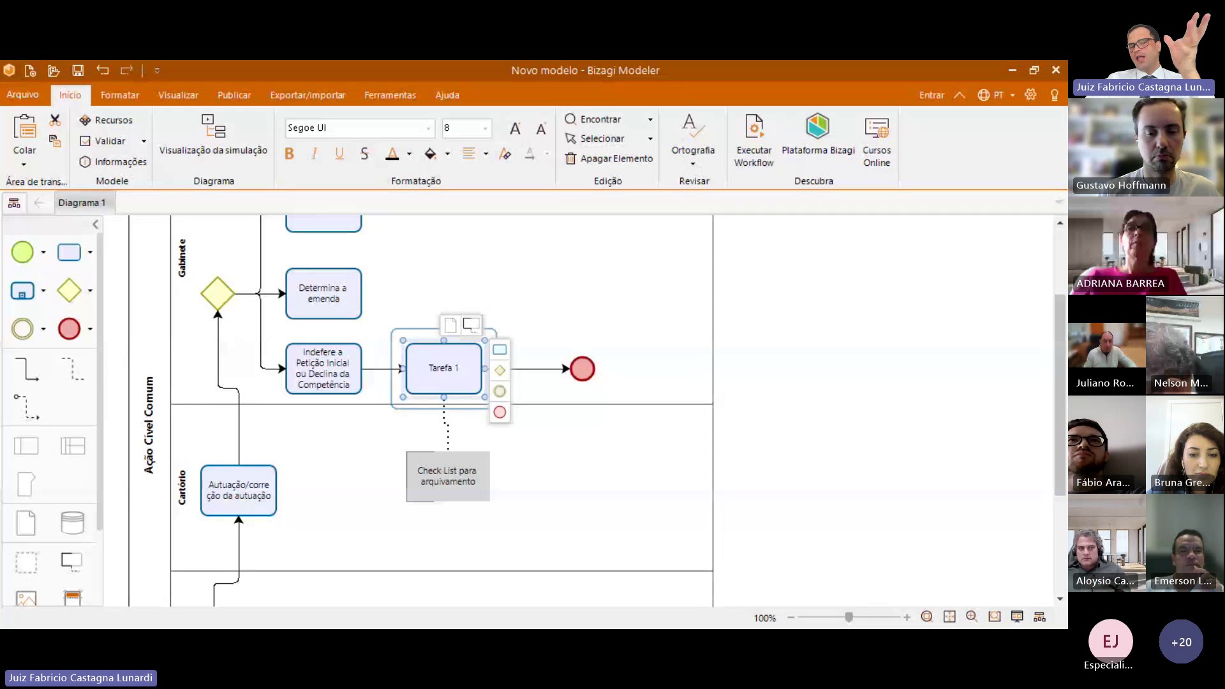
pyautogui.scroll(-2, 440, 408)
pyautogui.scroll(-1, 999, 408)
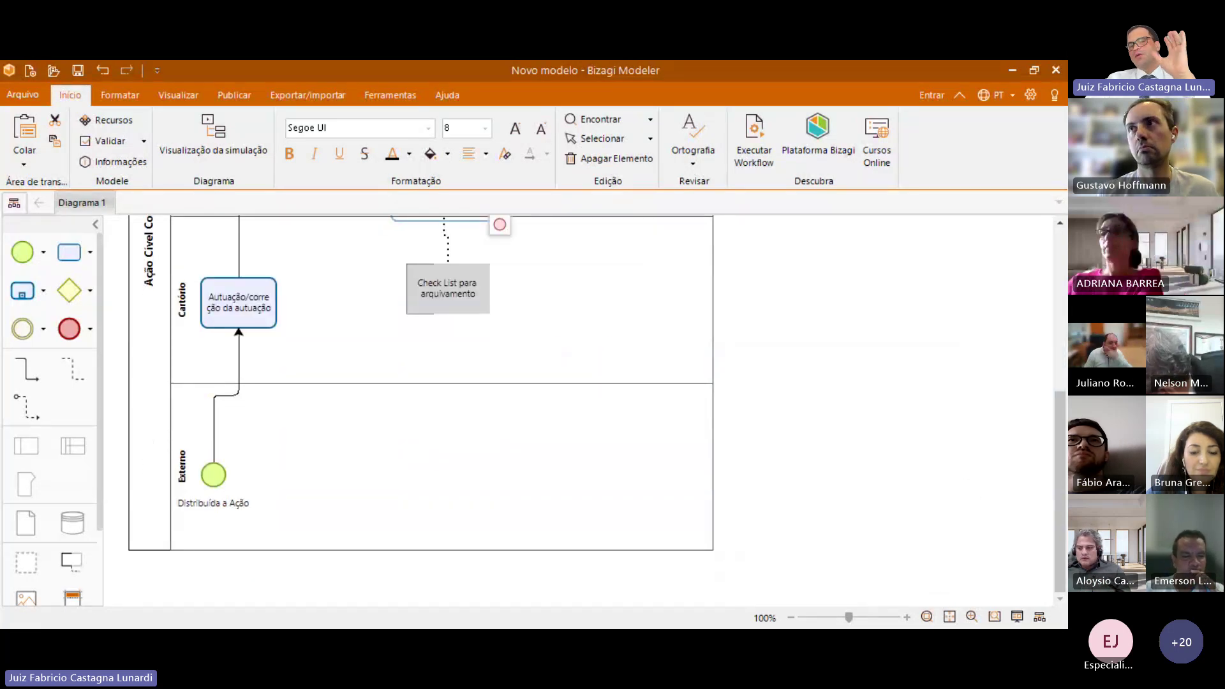
pyautogui.scroll(3, 440, 408)
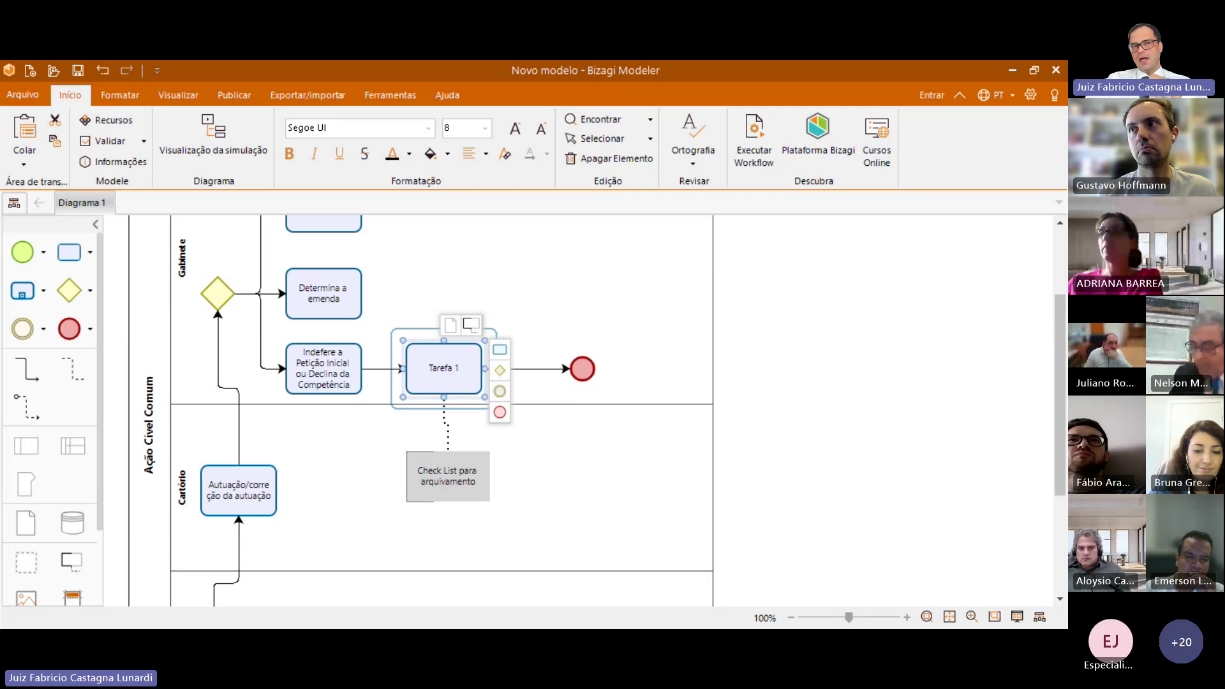